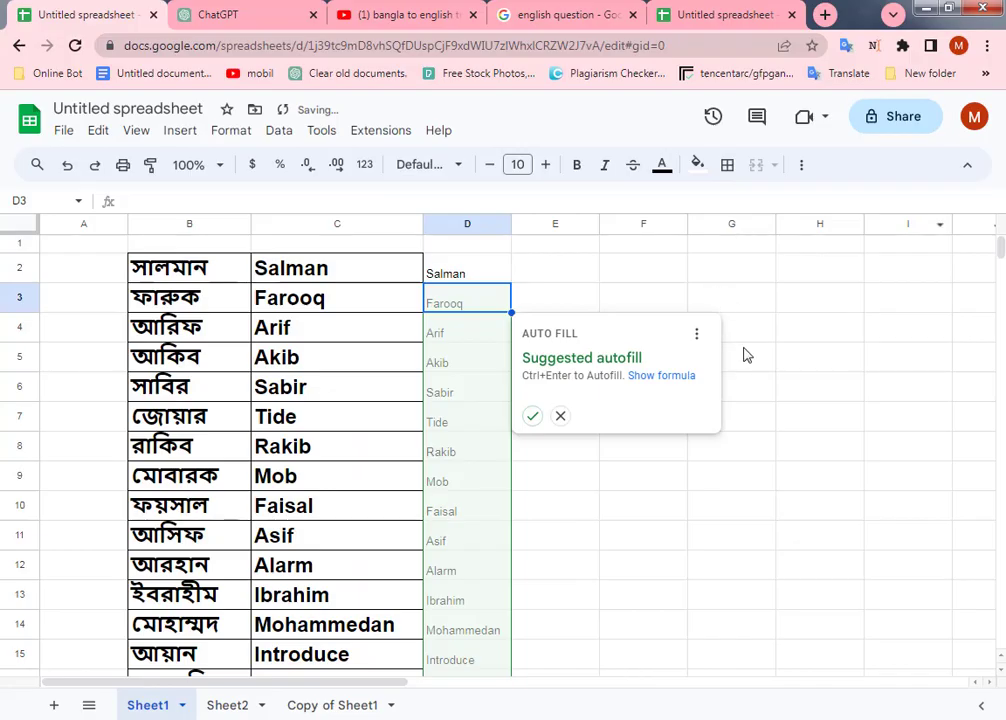
Step: Fill D2's GOOGLETRANSLATE formula down column D so every Bengali name gets an English translation
click(778, 364)
click(460, 269)
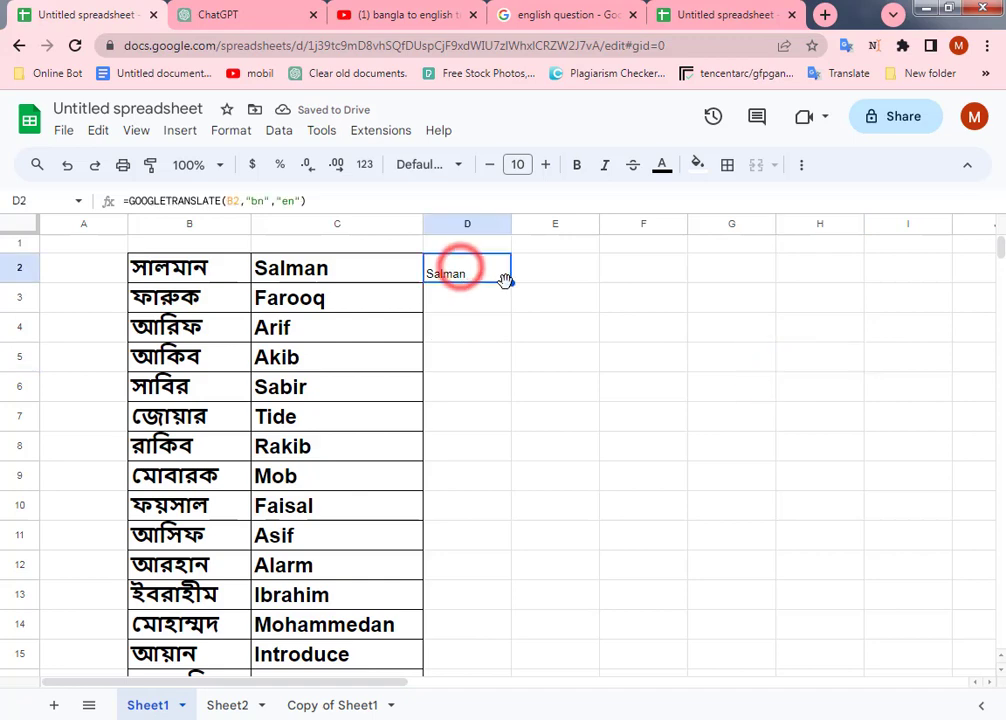
mouse_move(511, 283)
mouse_down()
mouse_move(515, 627)
mouse_move(487, 553)
mouse_up()
scroll(631, 447, up, 3)
scroll(637, 445, up, 1)
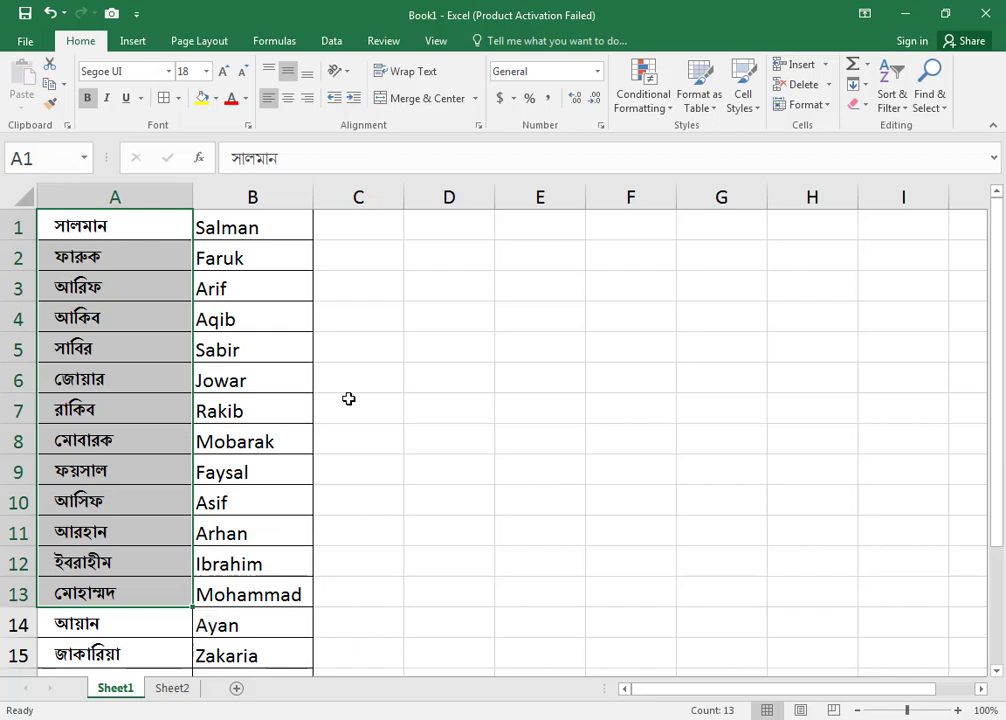
click(441, 318)
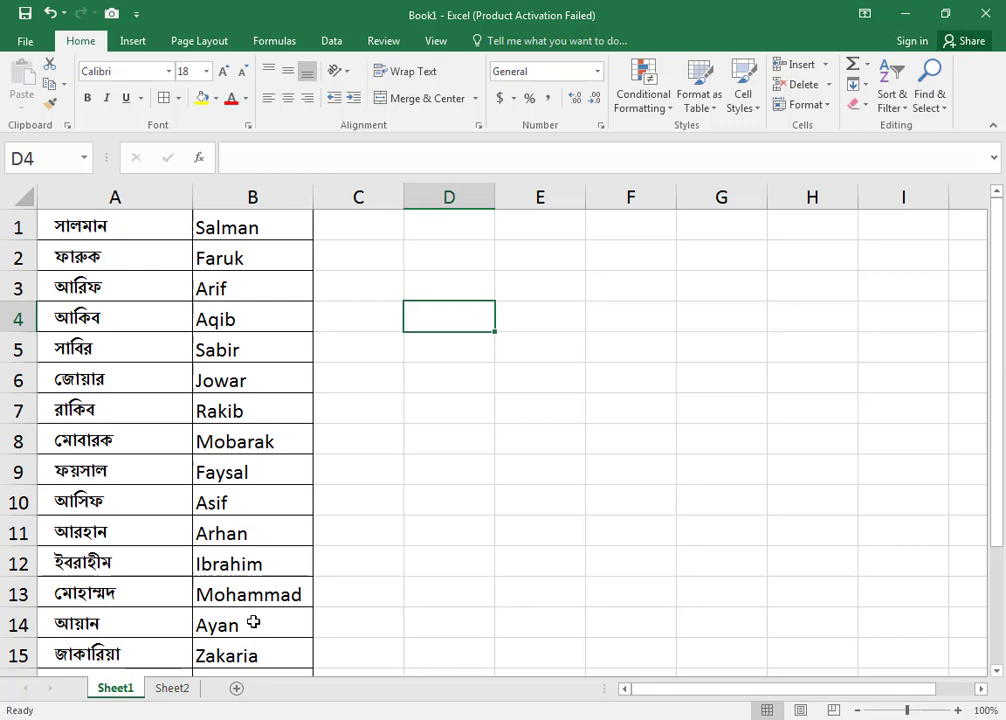
Step: Switch to Sheet2 and select the English questions in A1:A12, ending on A1
click(180, 689)
drag(332, 223, 393, 565)
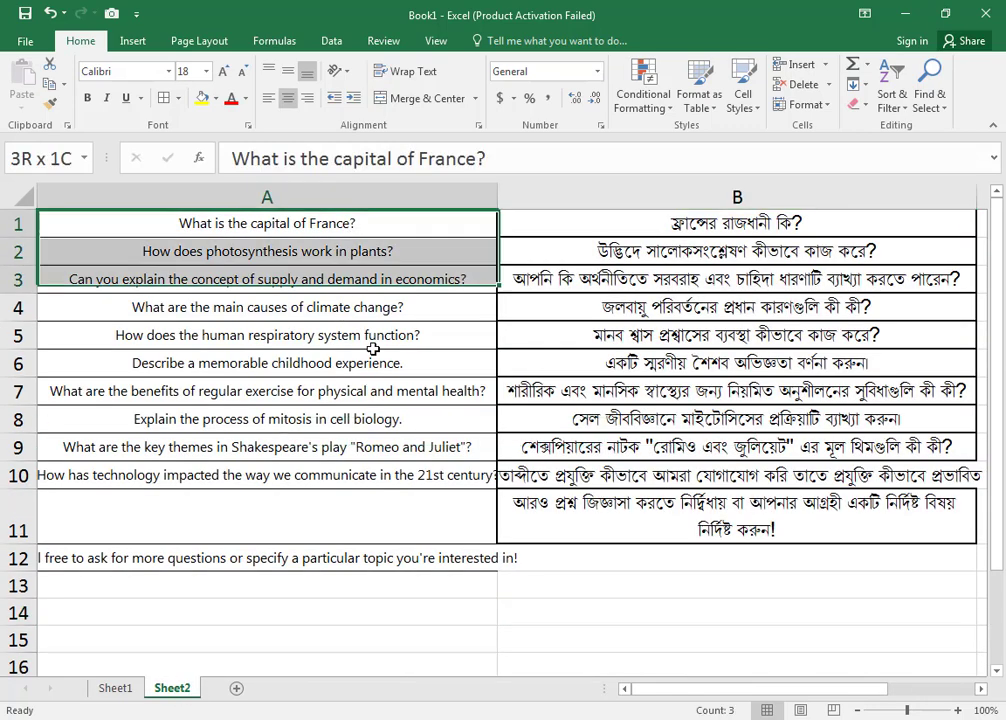
click(617, 590)
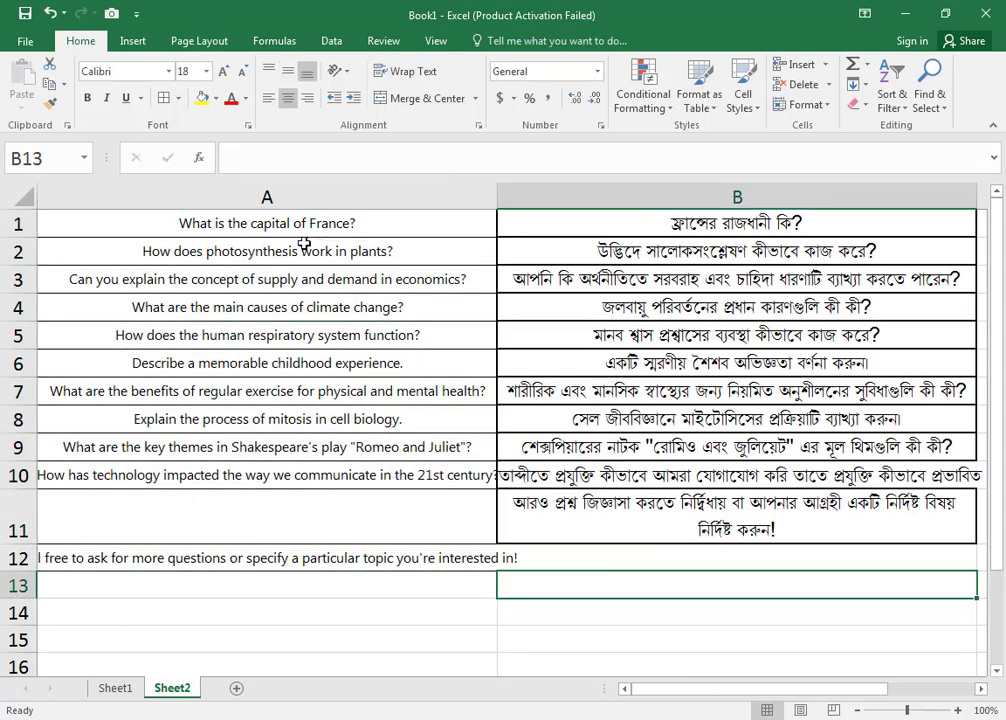
click(332, 221)
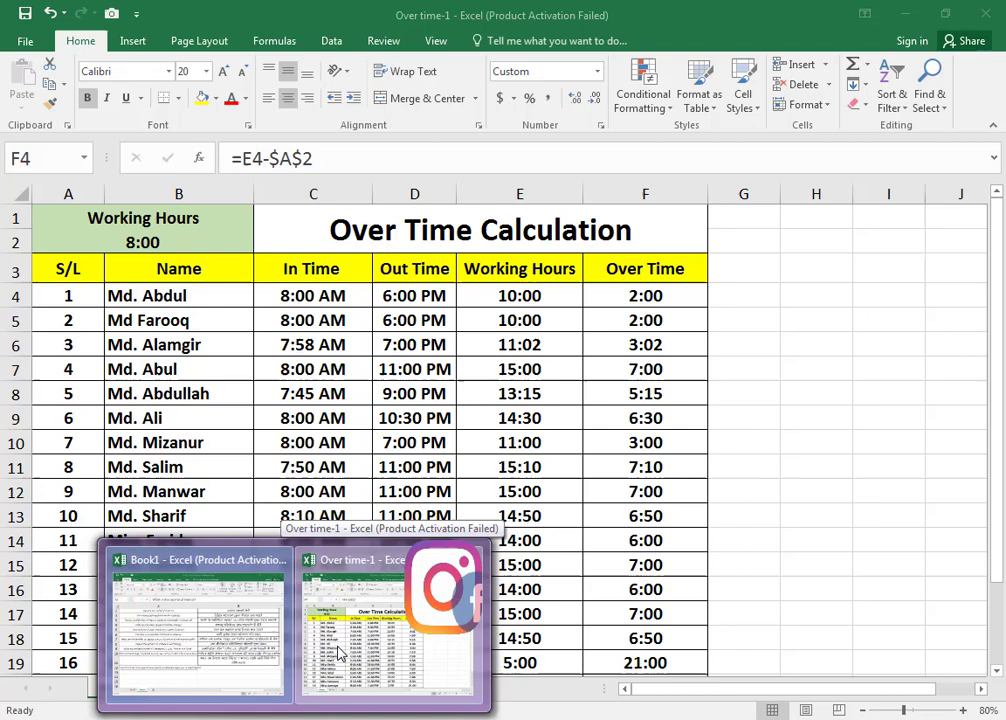
Step: Check Over time-1's Name column, then select the Bengali names in Book1 Sheet1's A1:A15
click(316, 655)
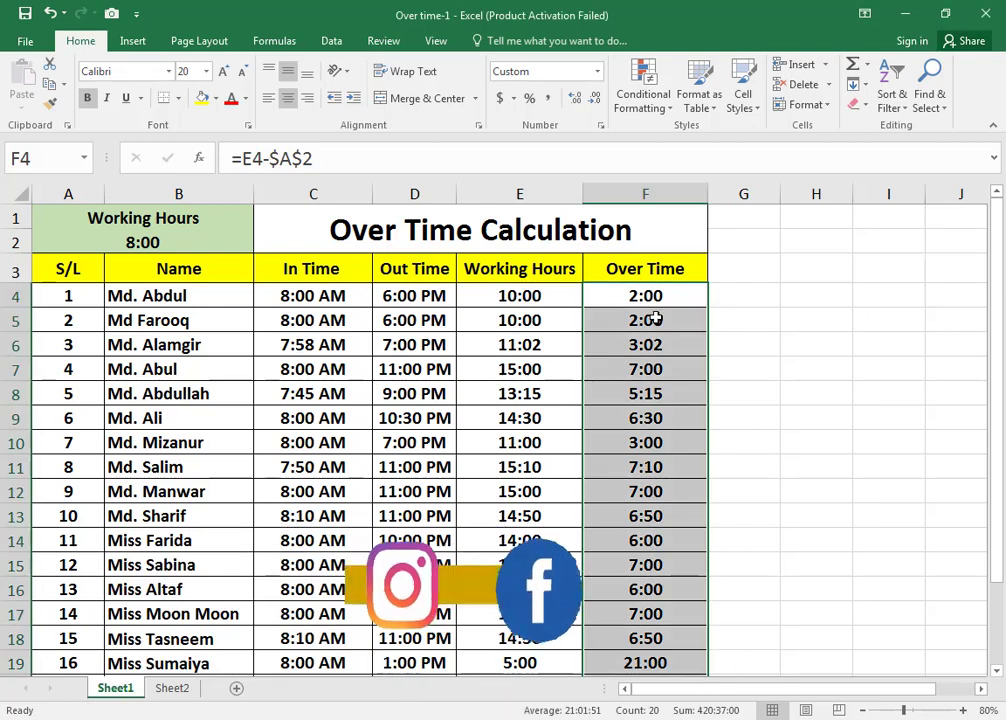
drag(200, 298, 231, 610)
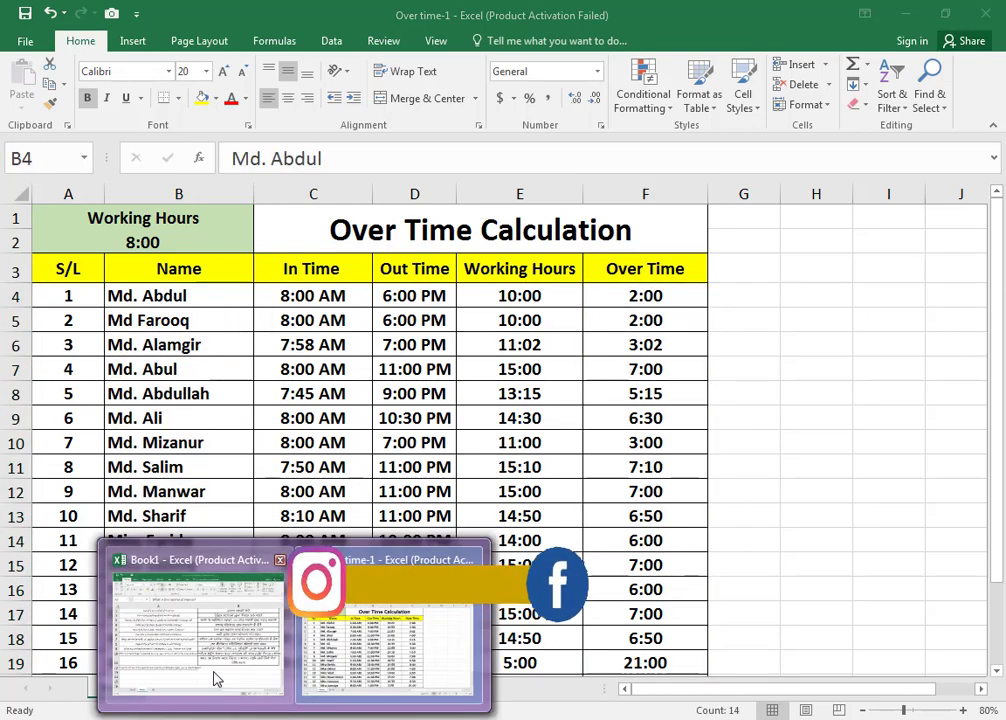
click(220, 653)
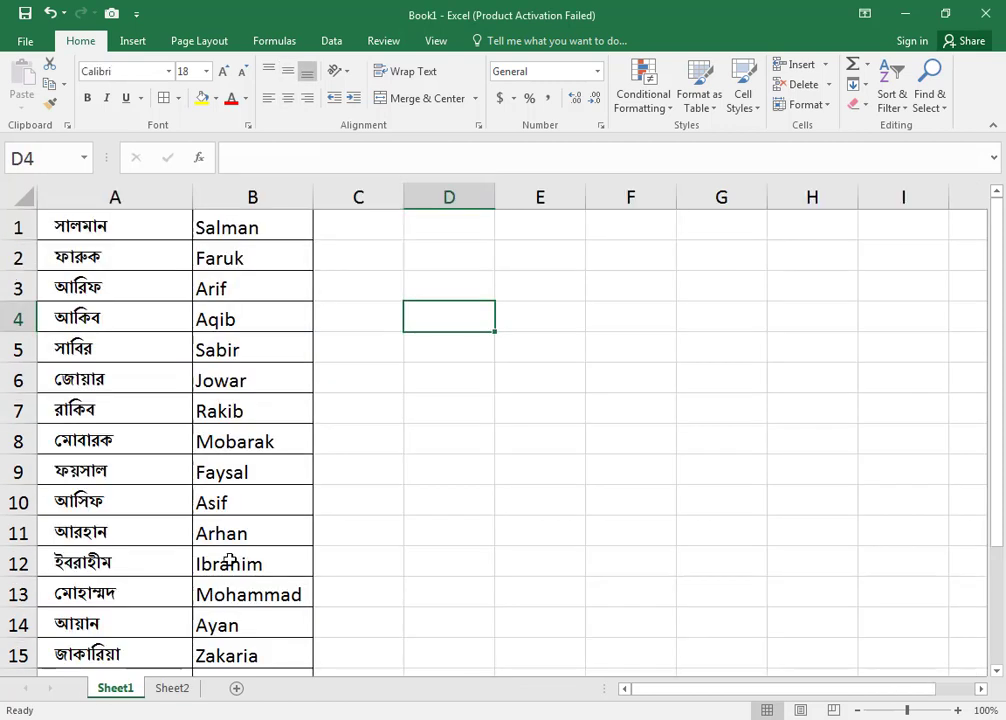
click(115, 688)
drag(144, 232, 180, 647)
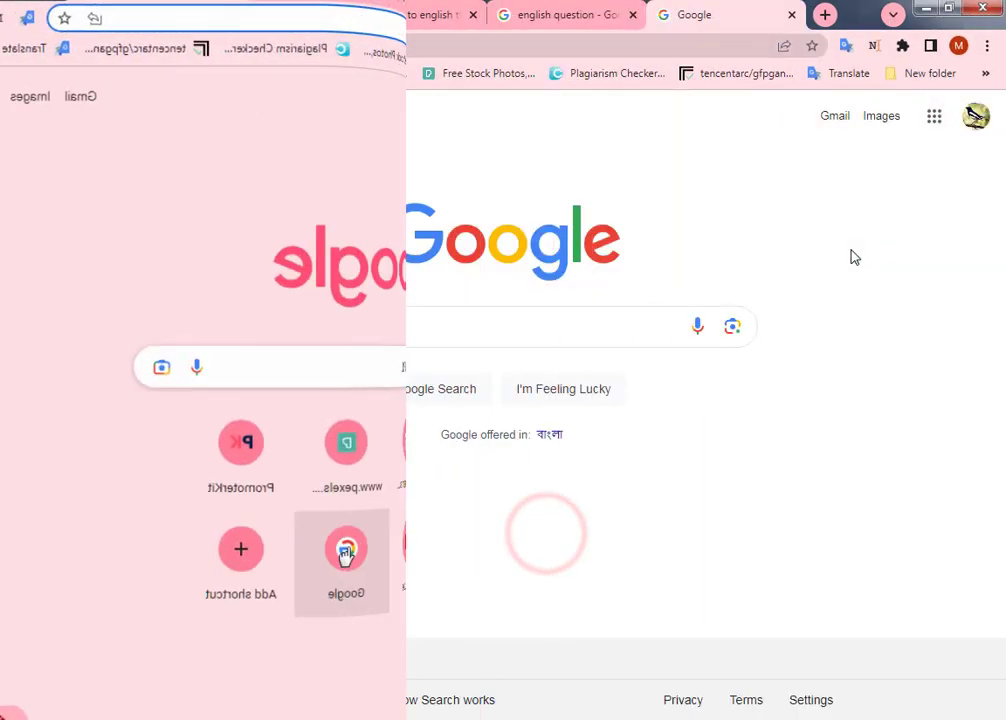
Step: Launch Google Sheets from the Google apps grid
click(933, 119)
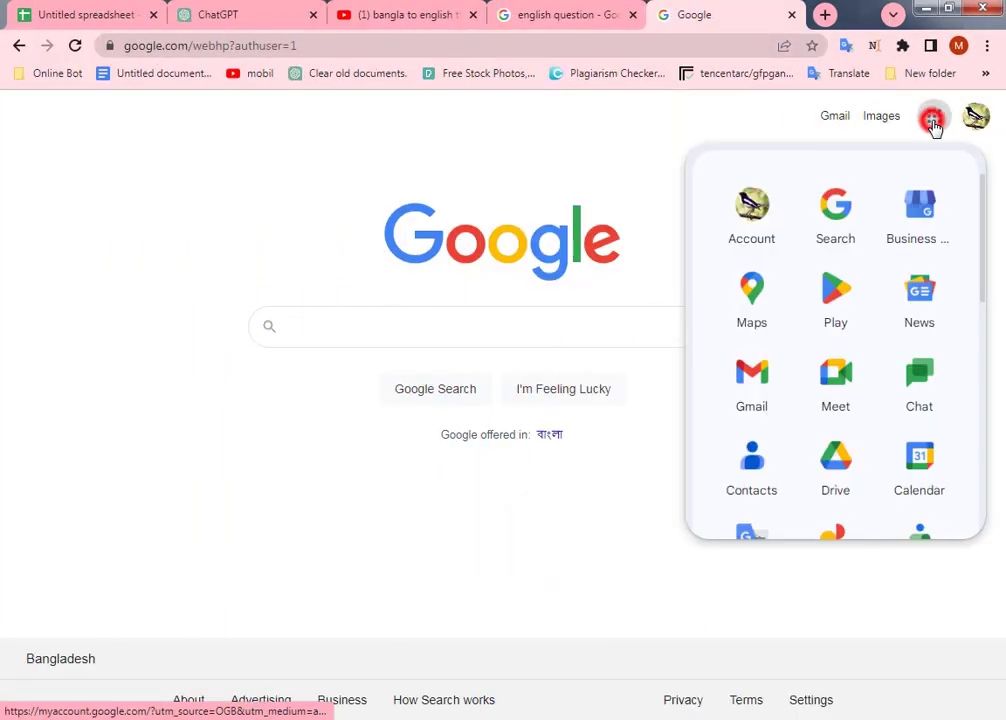
scroll(927, 427, down, 2)
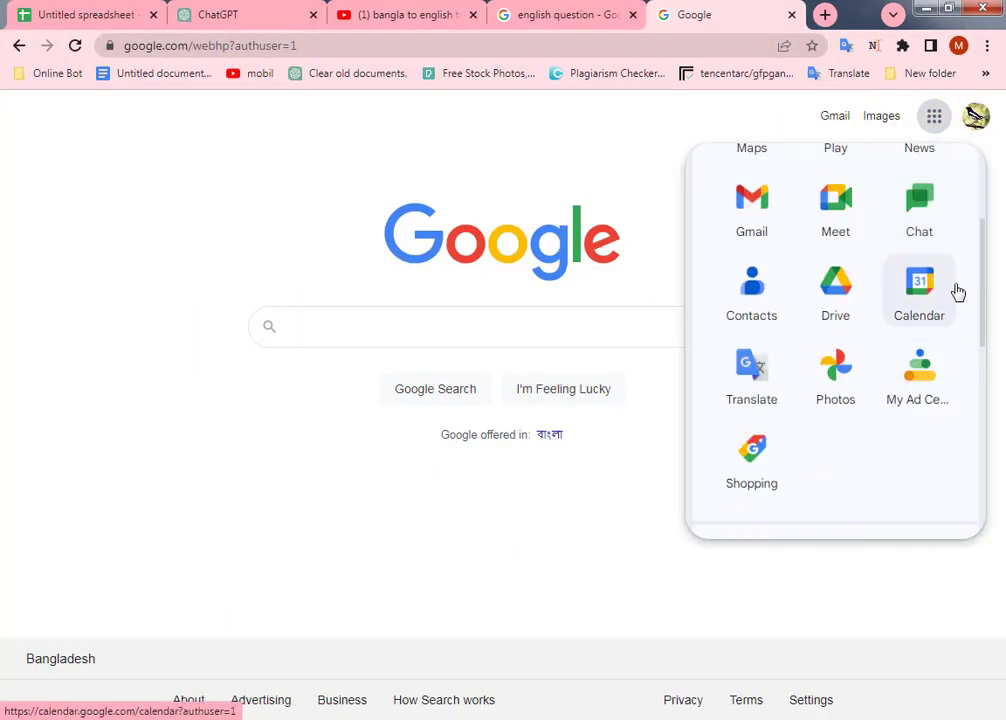
scroll(950, 352, up, 2)
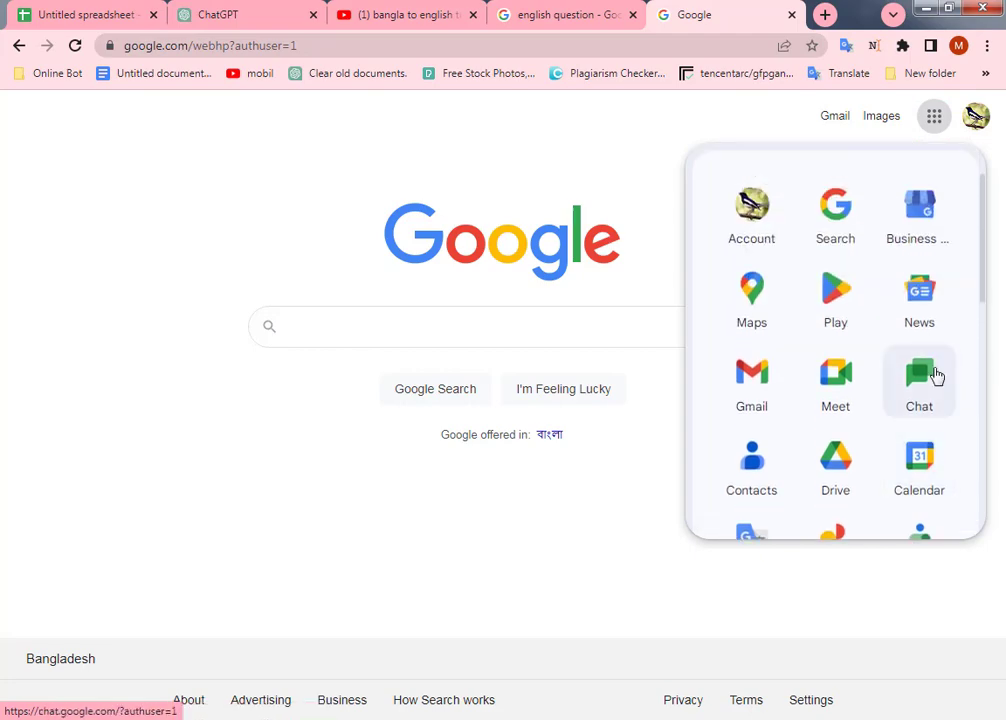
scroll(923, 406, down, 3)
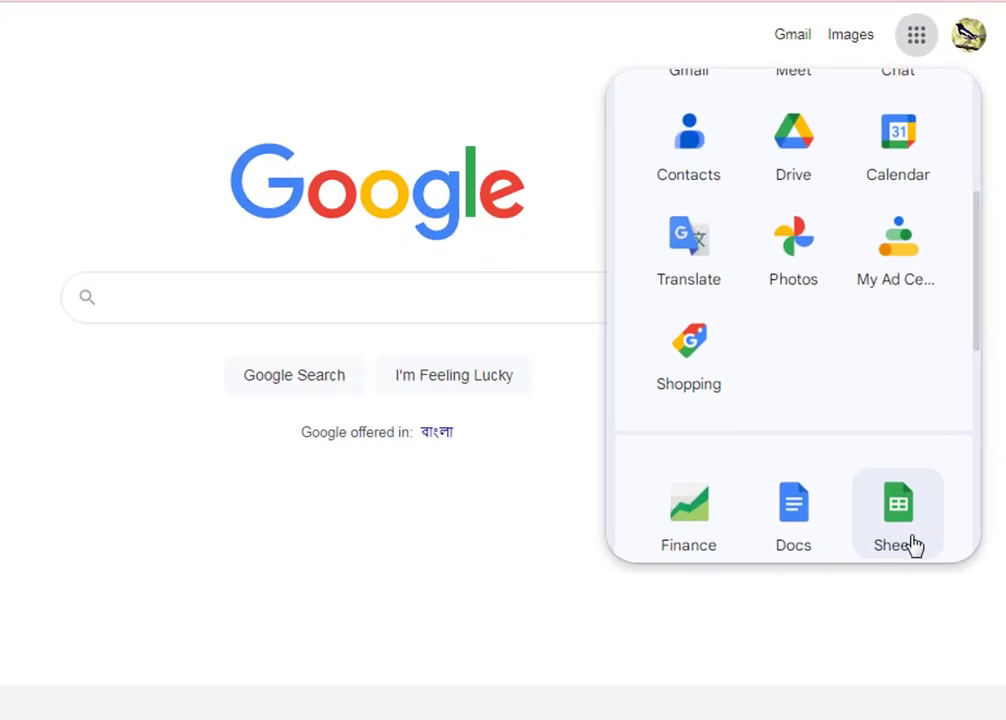
scroll(912, 545, down, 2)
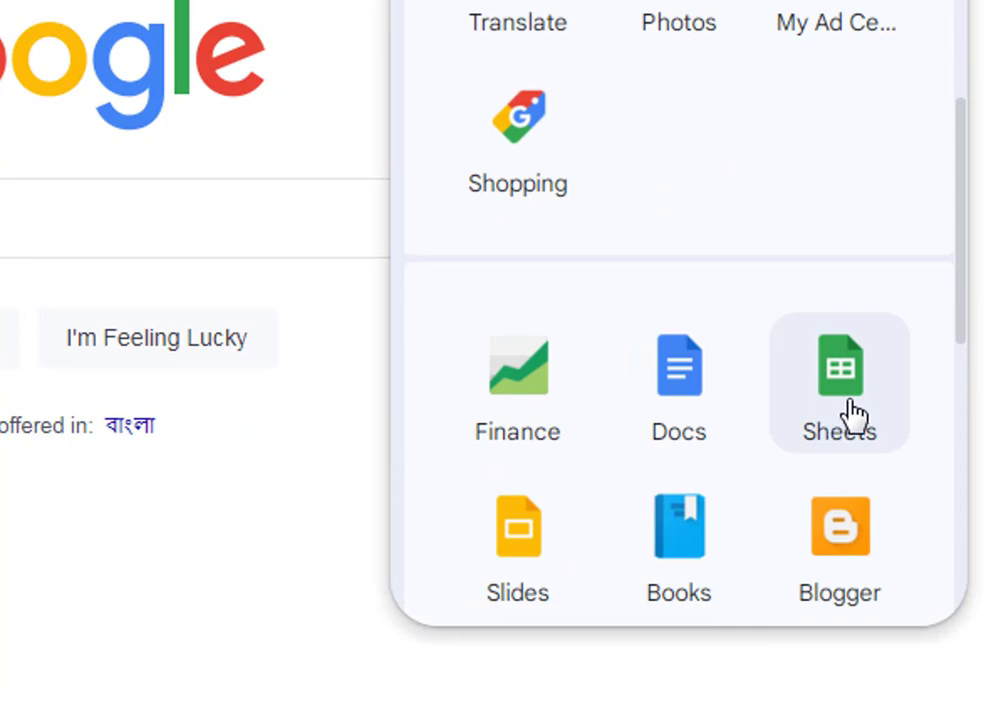
click(850, 412)
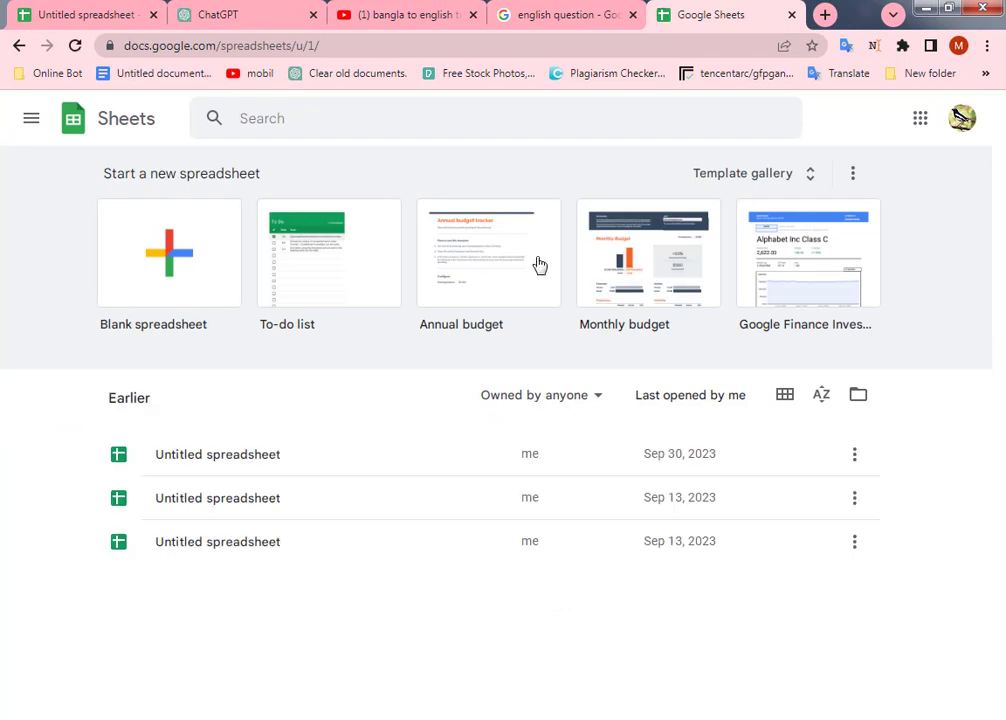
Step: Create a blank spreadsheet and select cells B3, A1 and C3
click(169, 258)
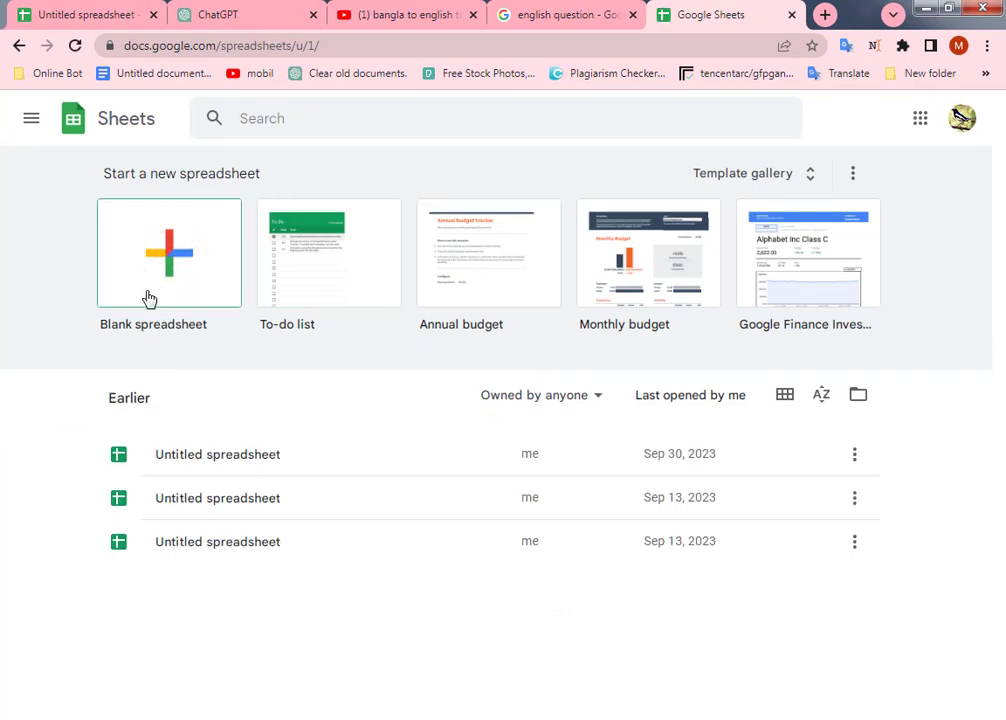
click(141, 300)
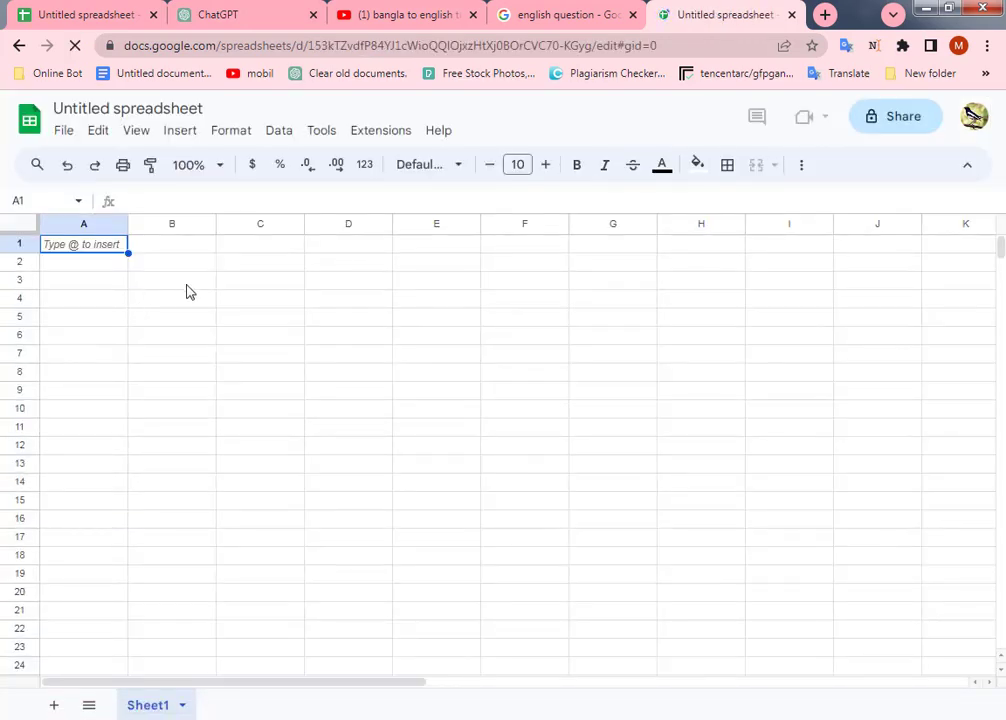
click(185, 282)
click(90, 244)
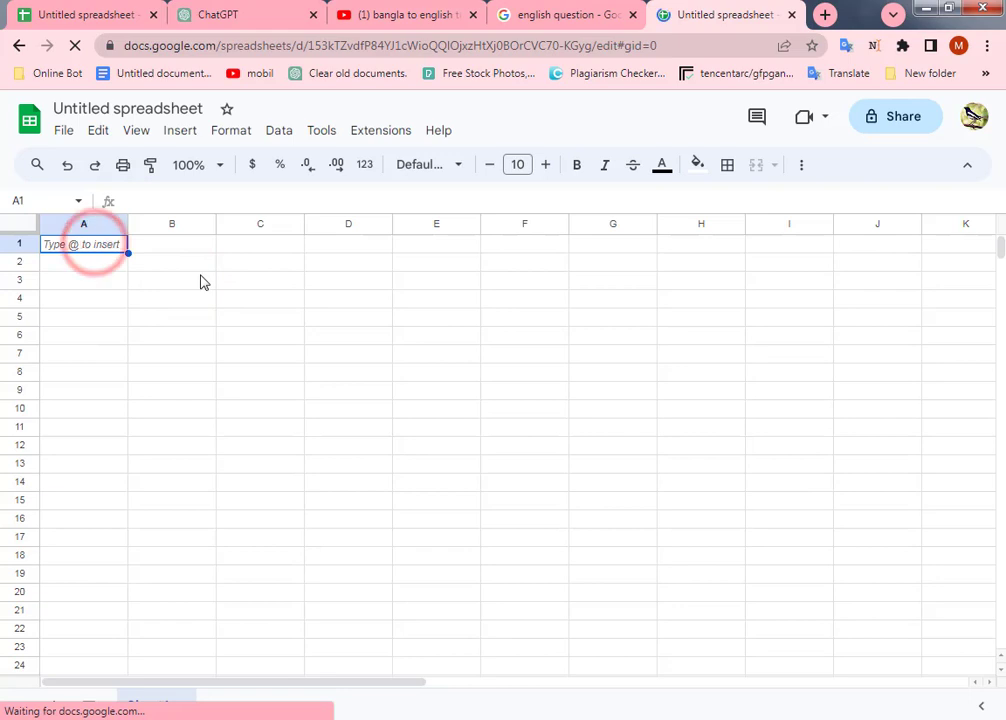
click(243, 286)
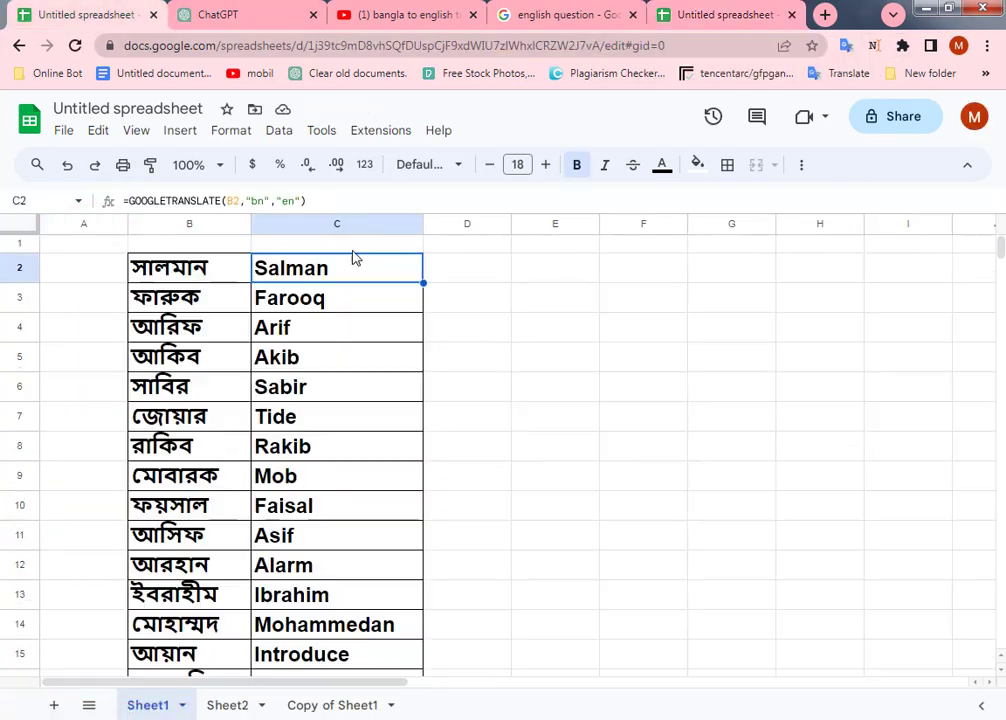
click(238, 270)
click(327, 267)
click(198, 272)
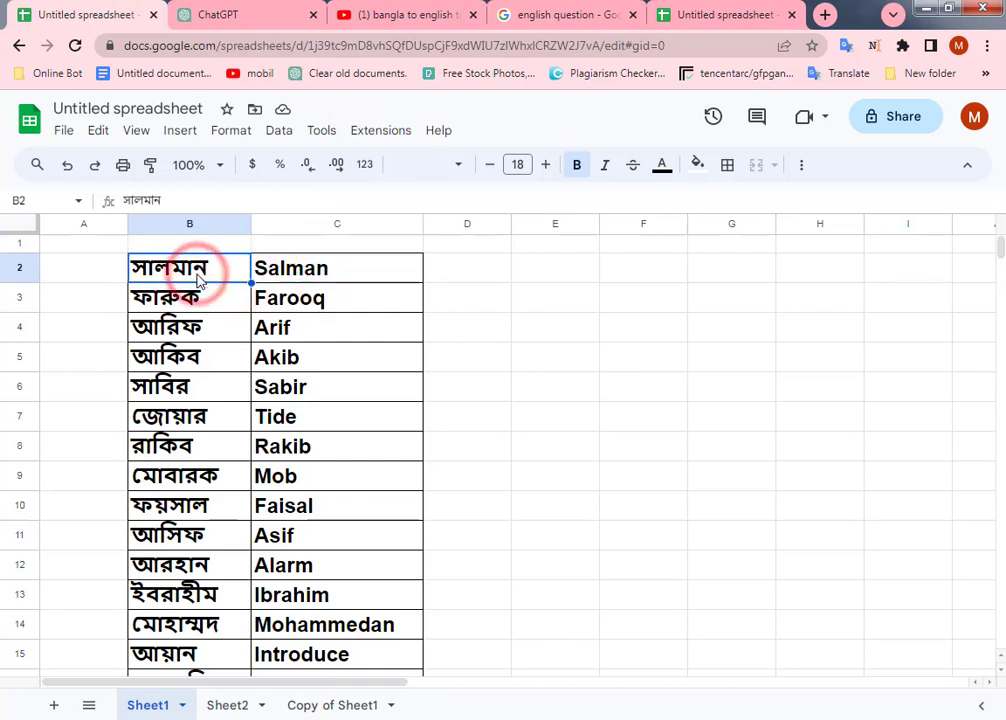
click(360, 270)
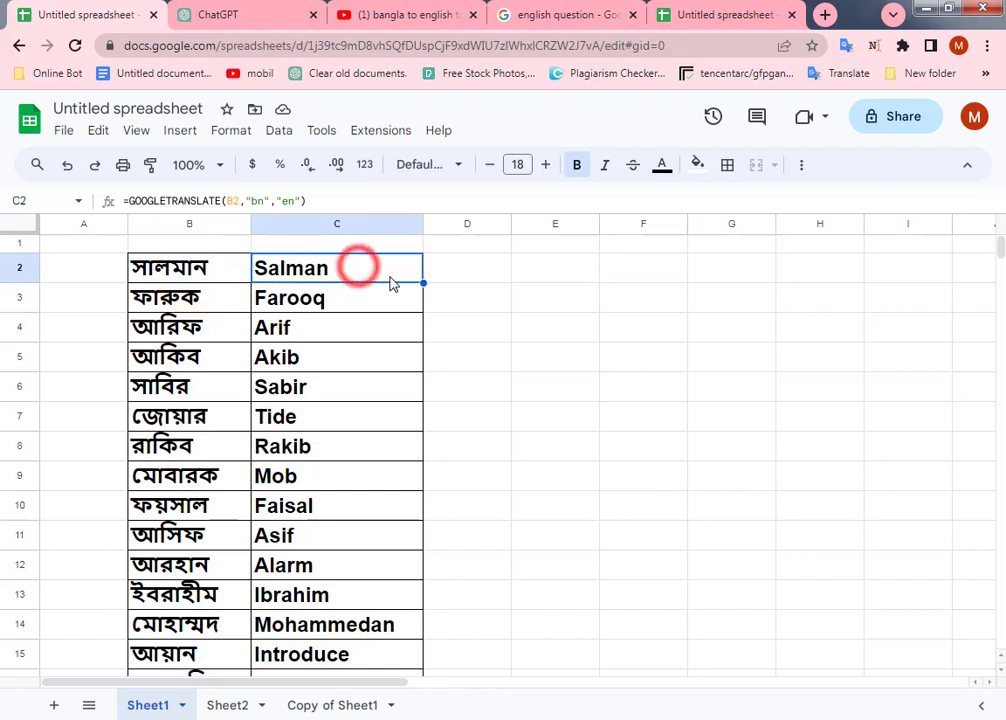
click(474, 270)
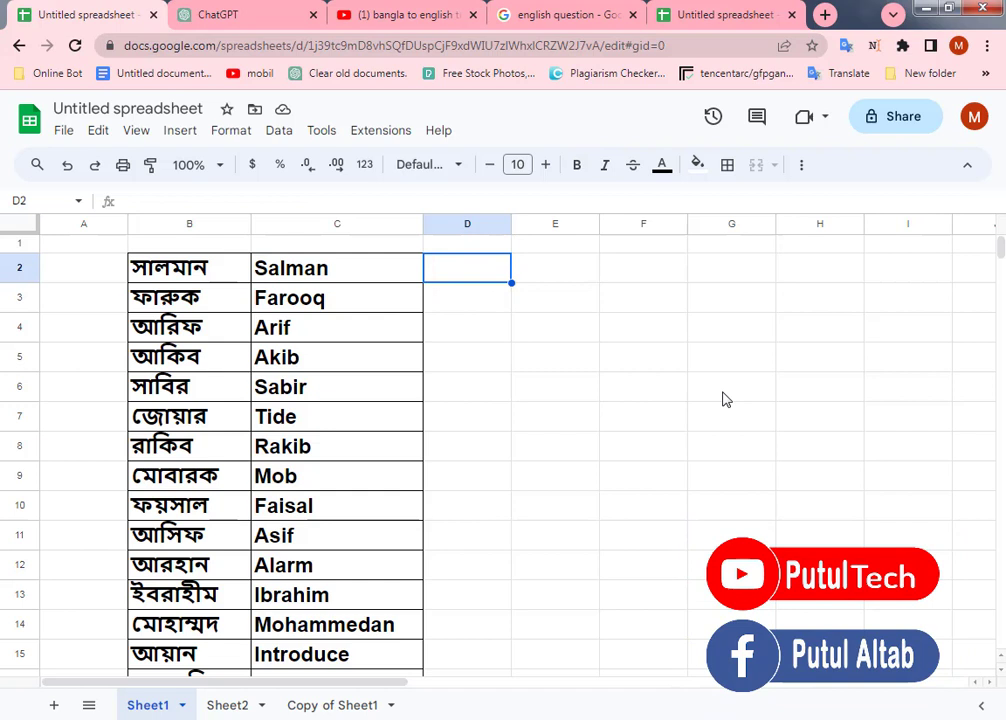
Step: Build =GOOGLETRANSLATE(B2,"bn","en") in D2 to translate the Bengali name into English
text(=)
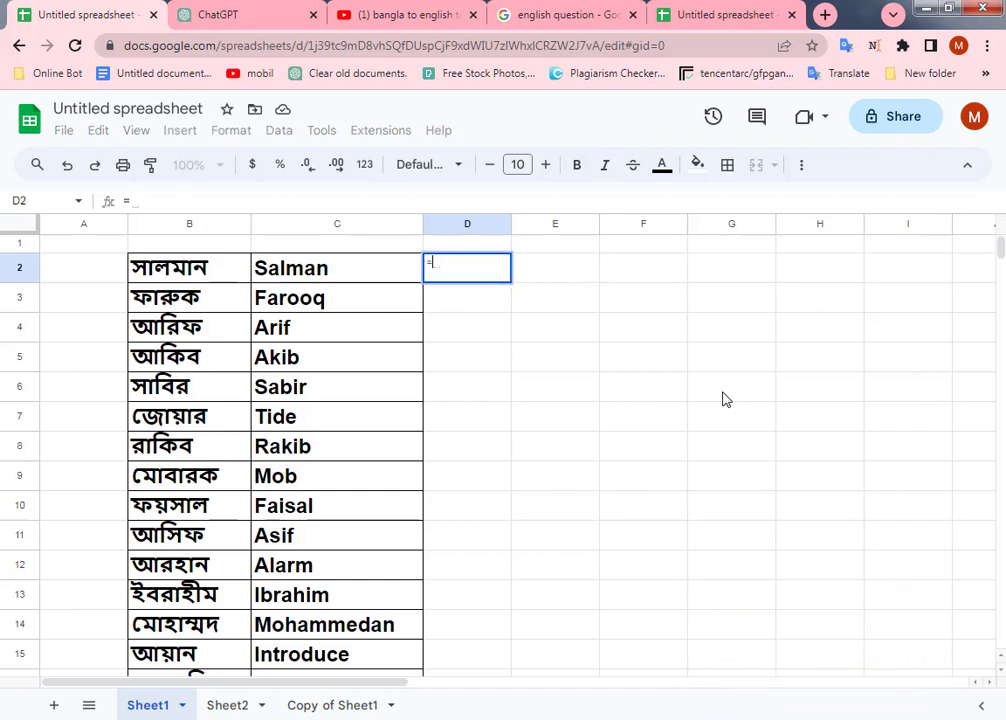
text(googlet)
key(Tab)
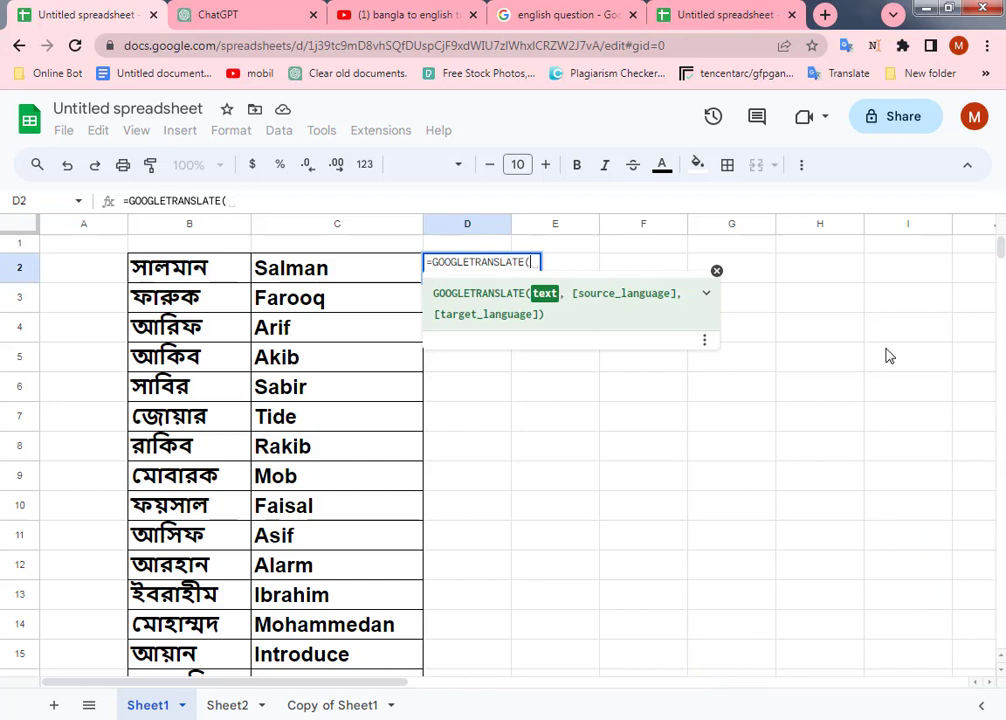
click(188, 270)
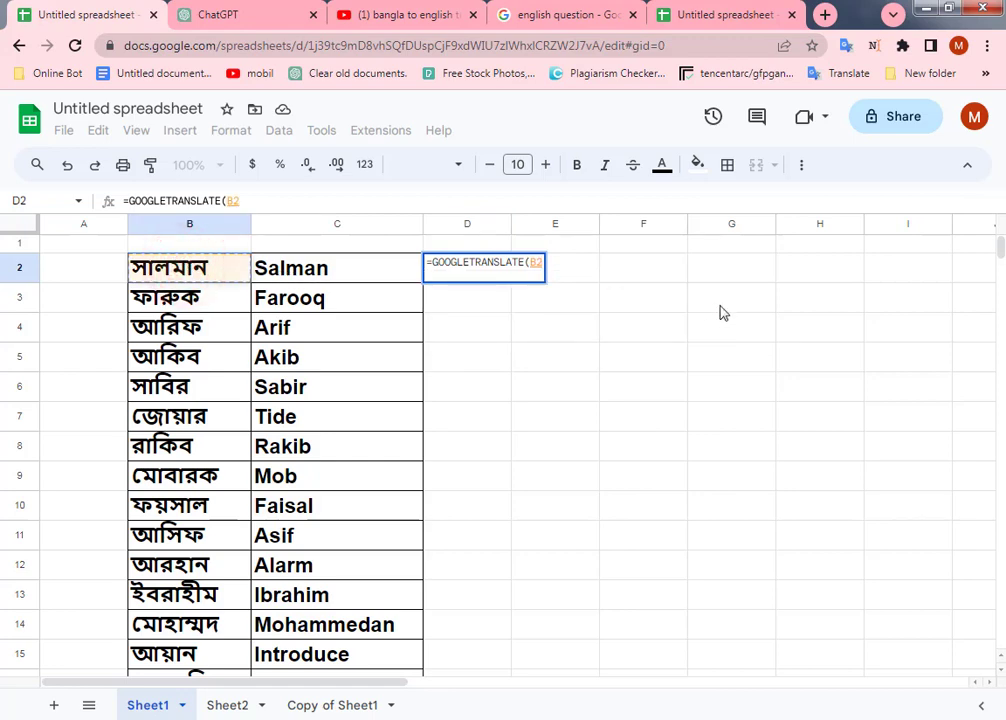
text(,)
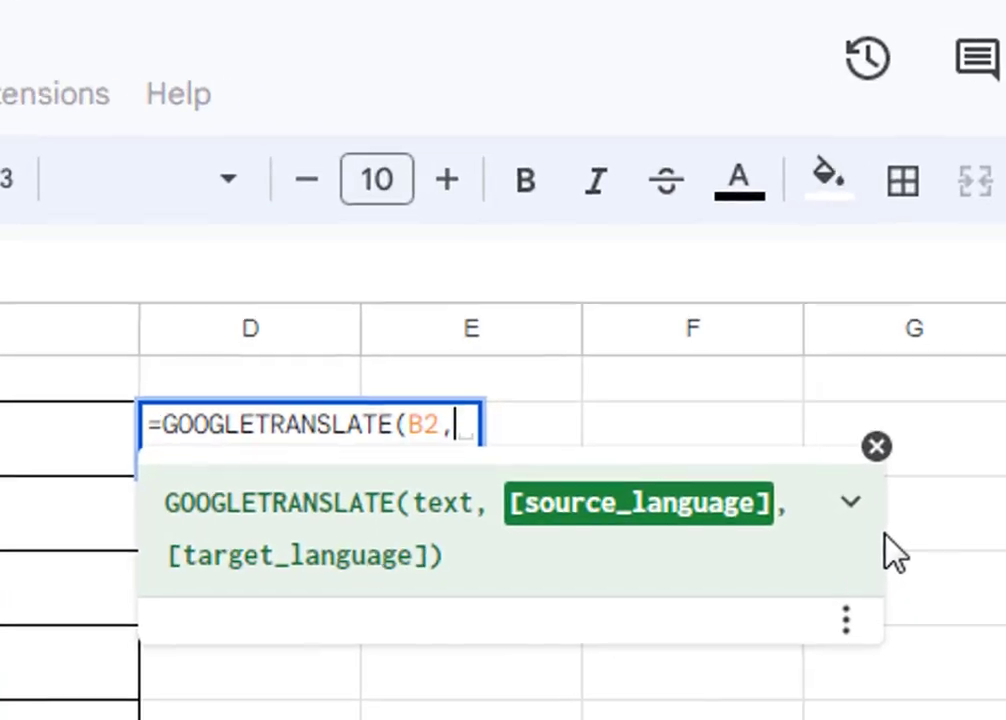
text(")
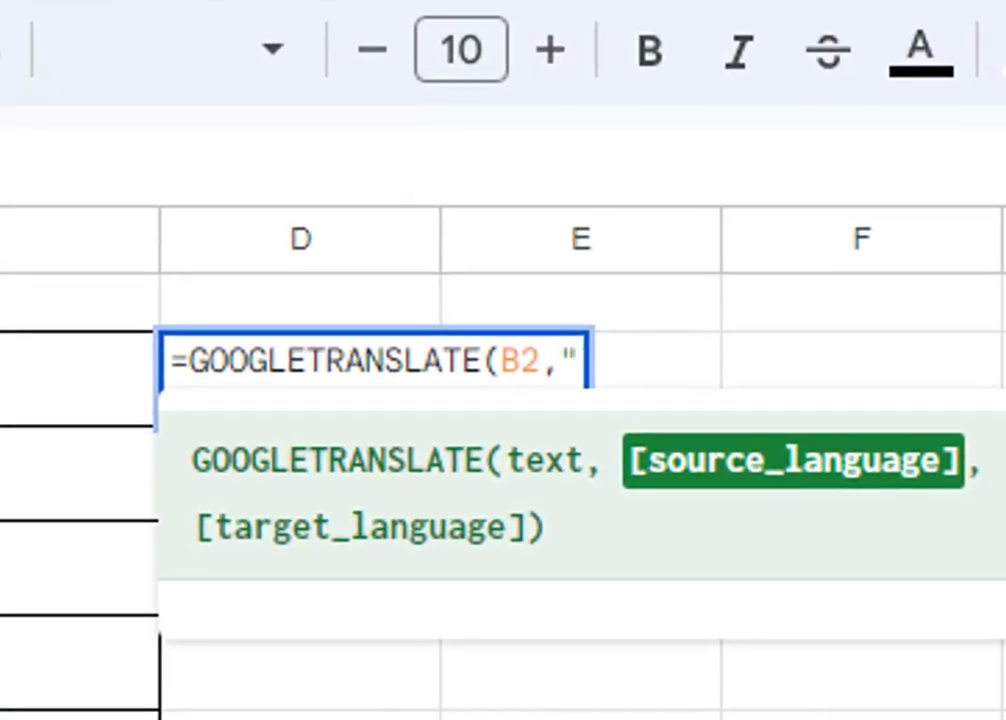
text(bn)
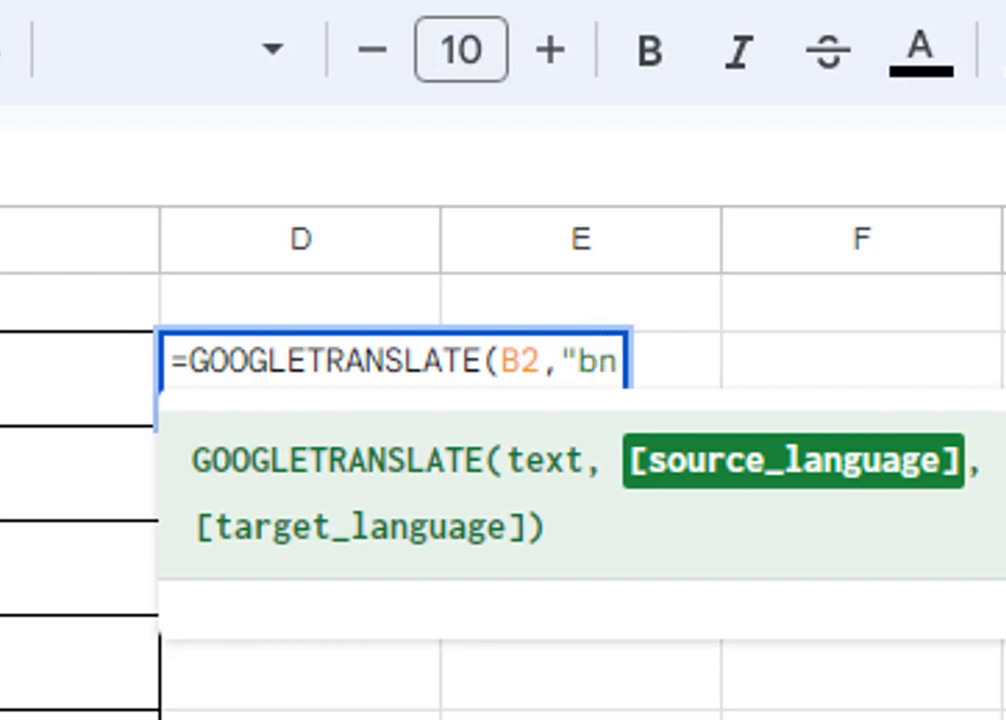
text(")
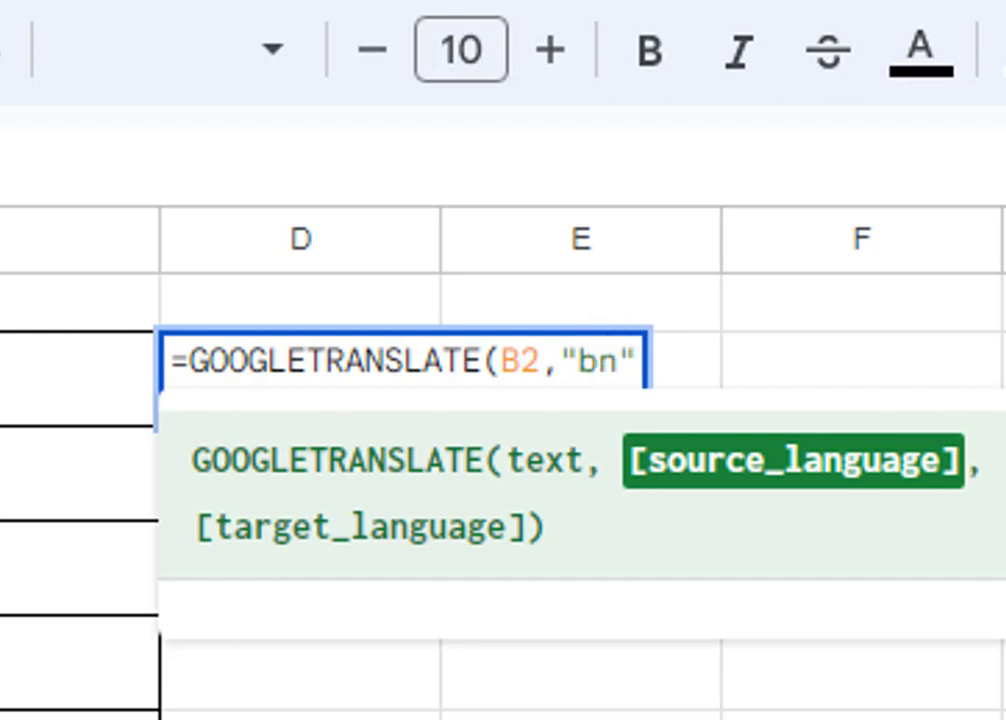
text(, )
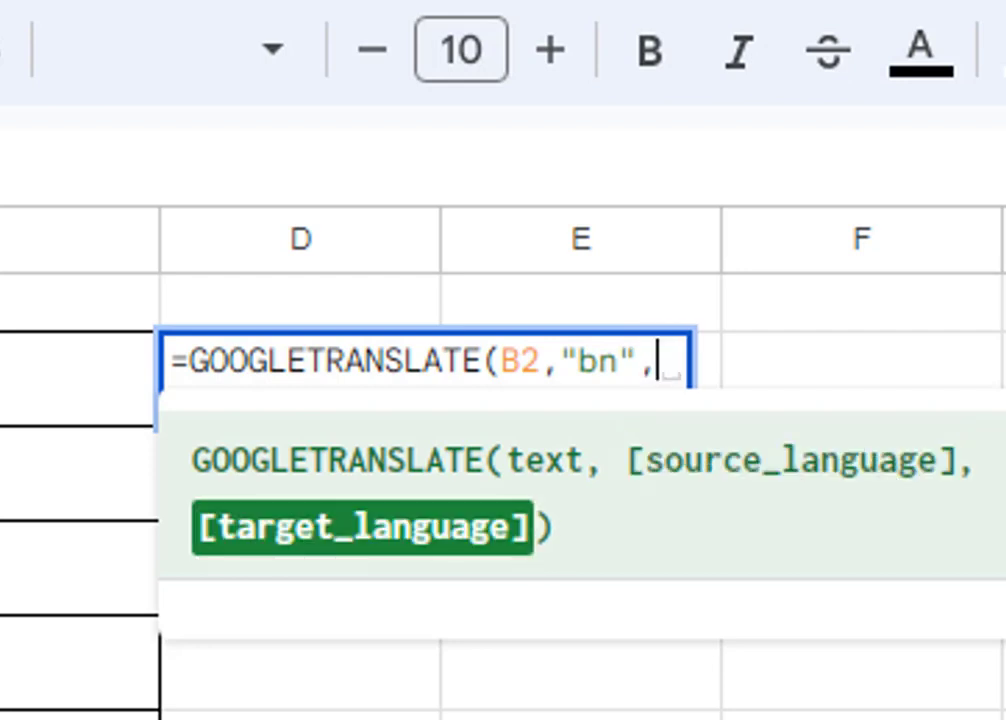
text(")
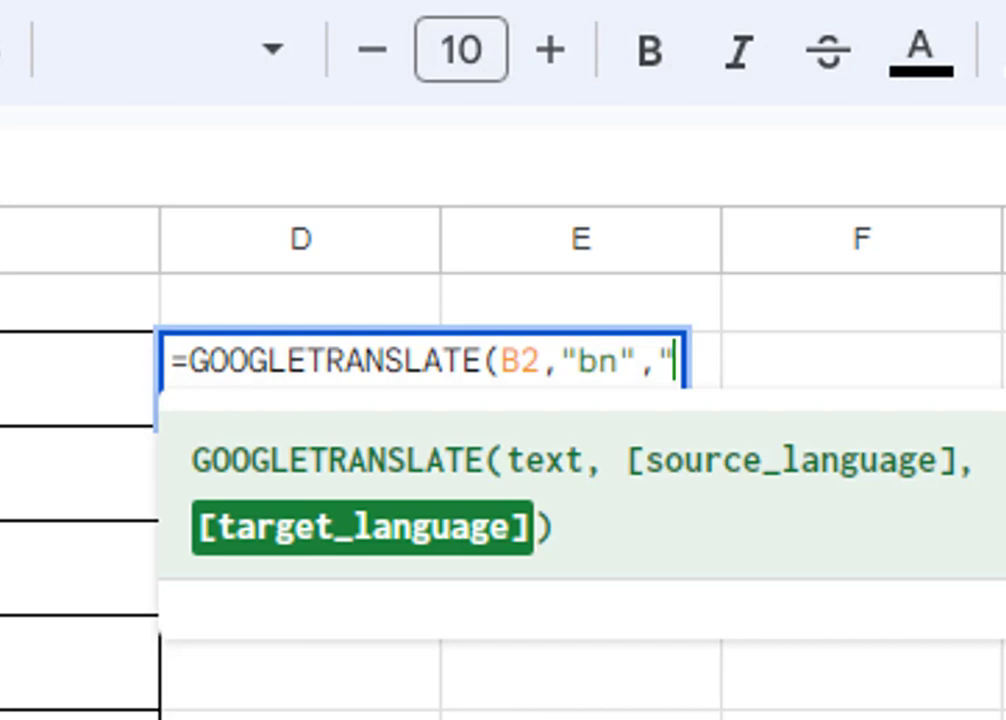
text(e)
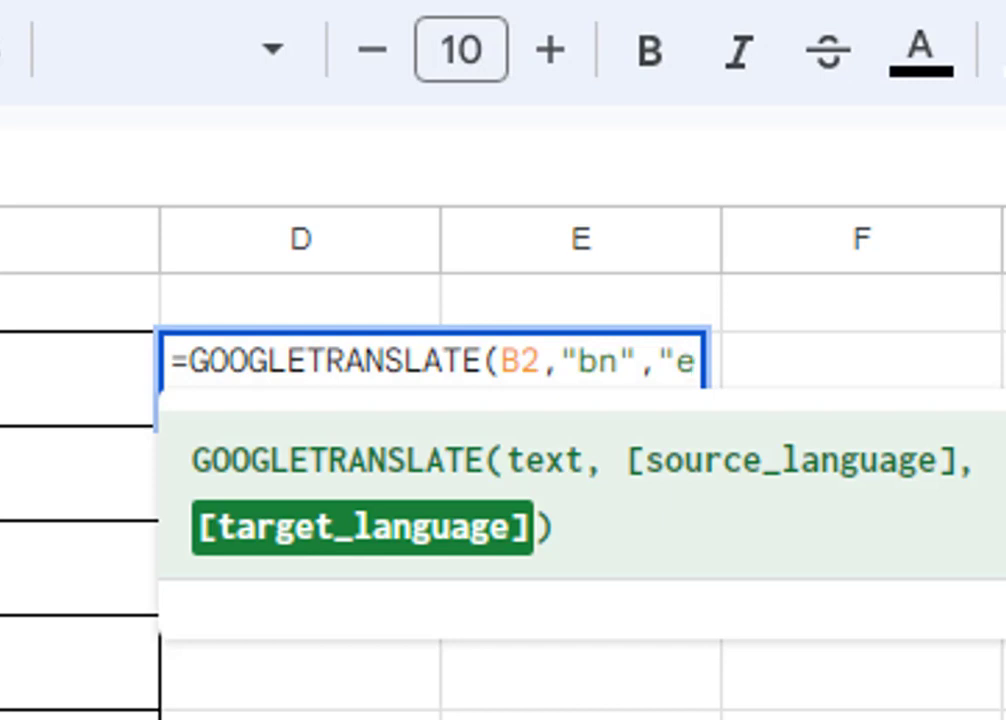
text(n)
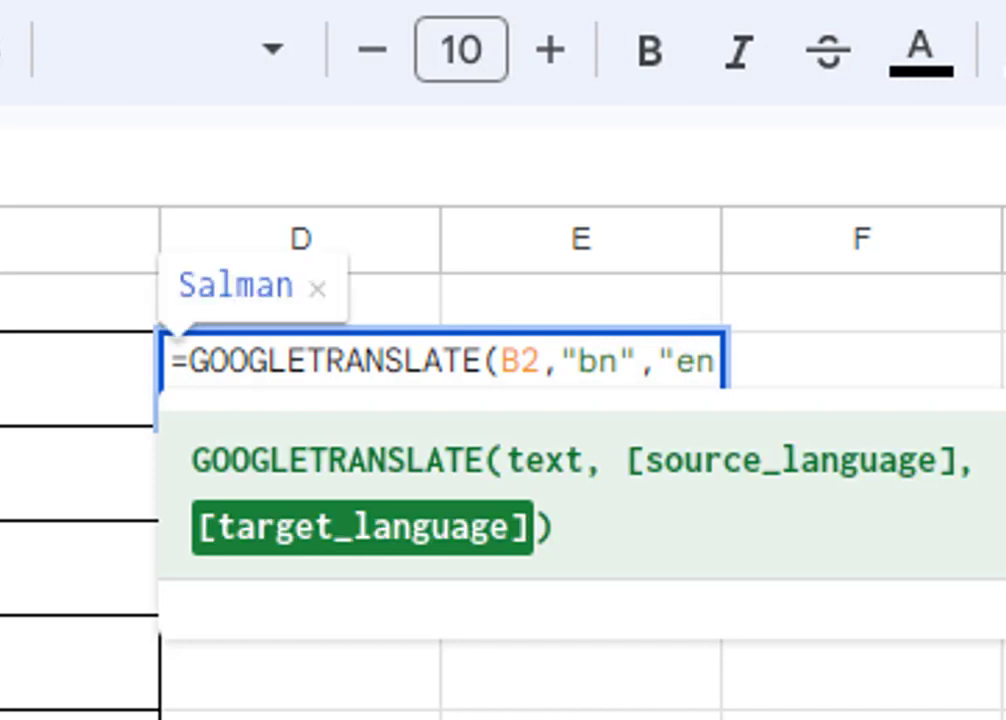
text(")
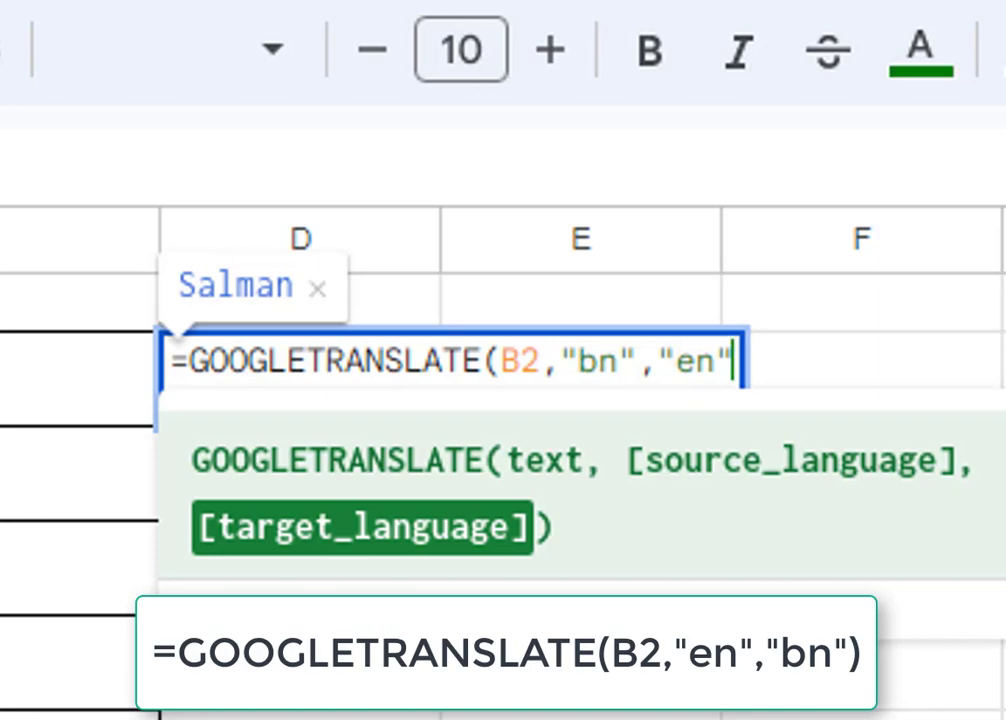
text())
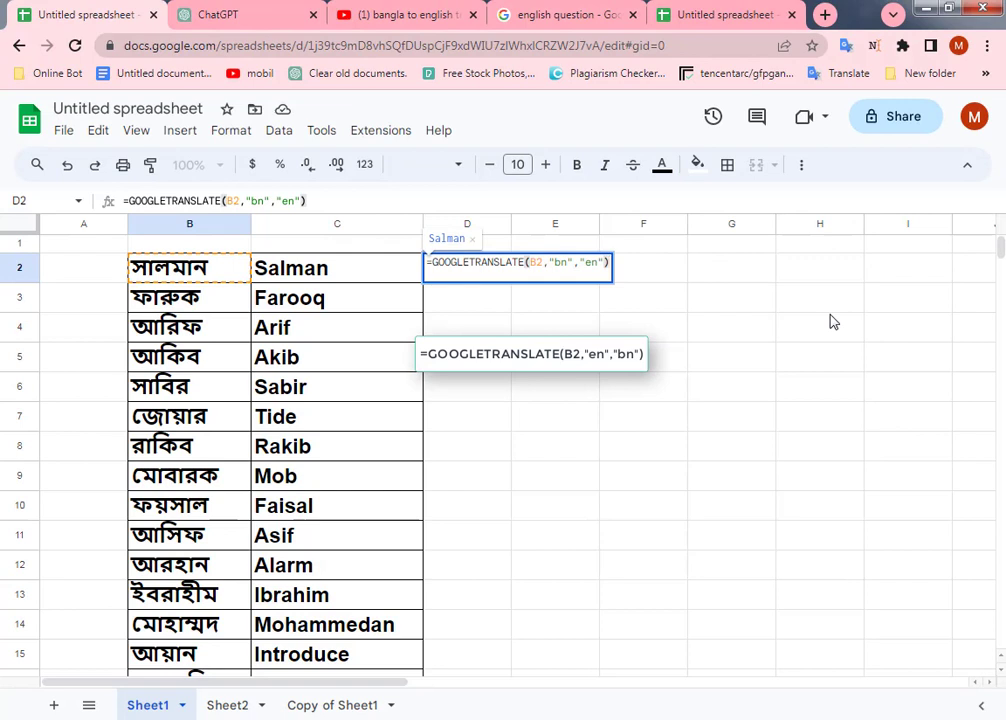
Step: Commit the D2 formula and fill it down to D21
key(Return)
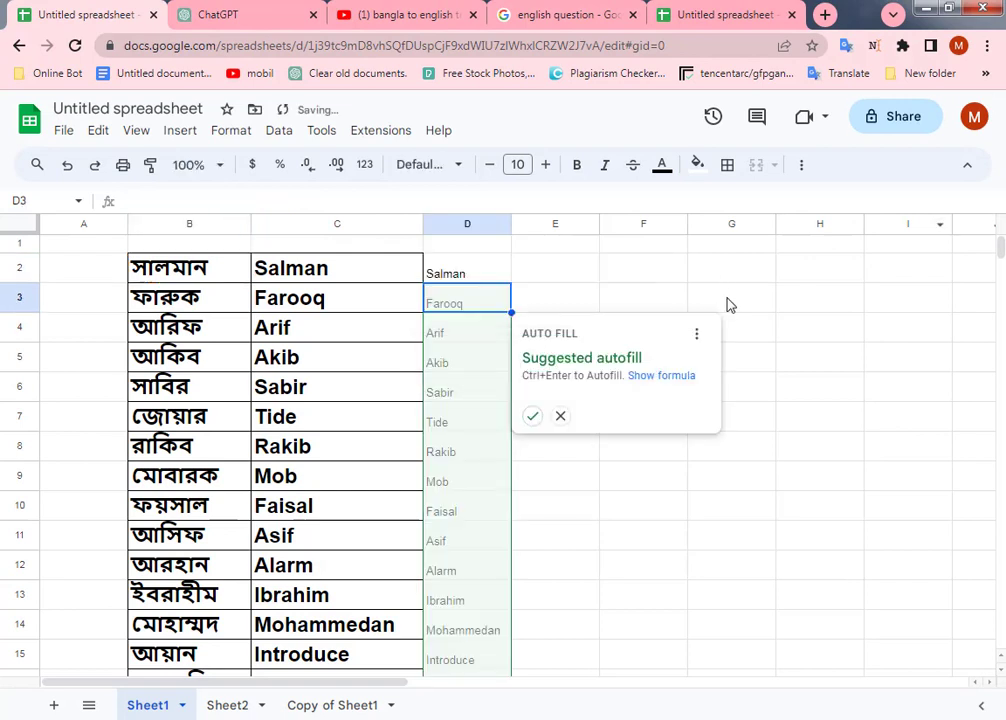
click(777, 362)
click(461, 270)
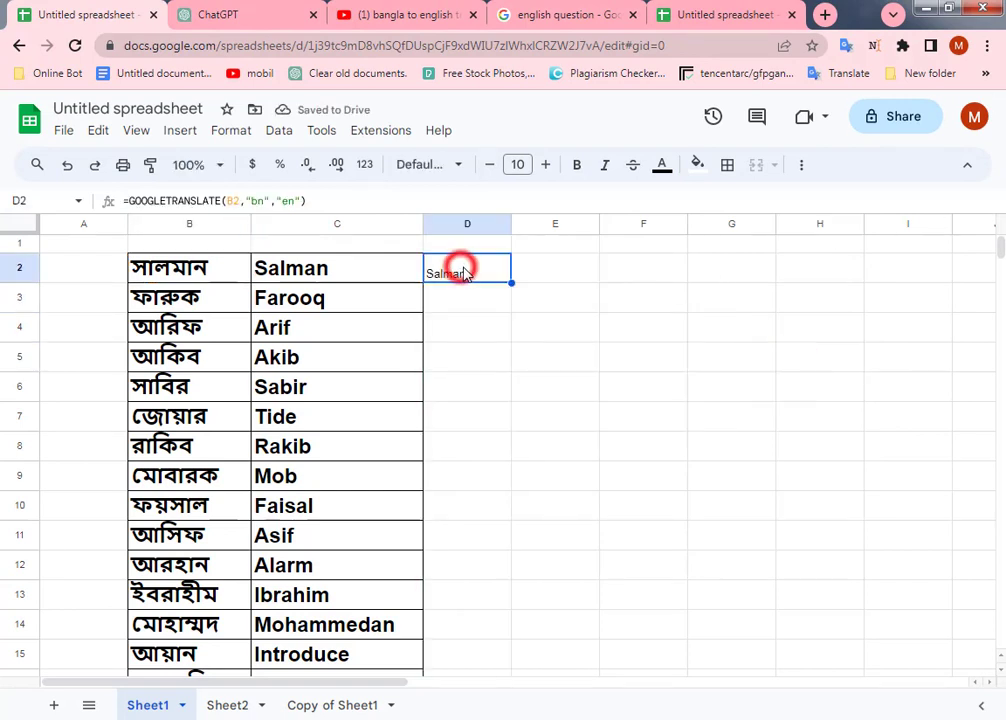
drag(511, 283, 517, 707)
drag(485, 548, 483, 552)
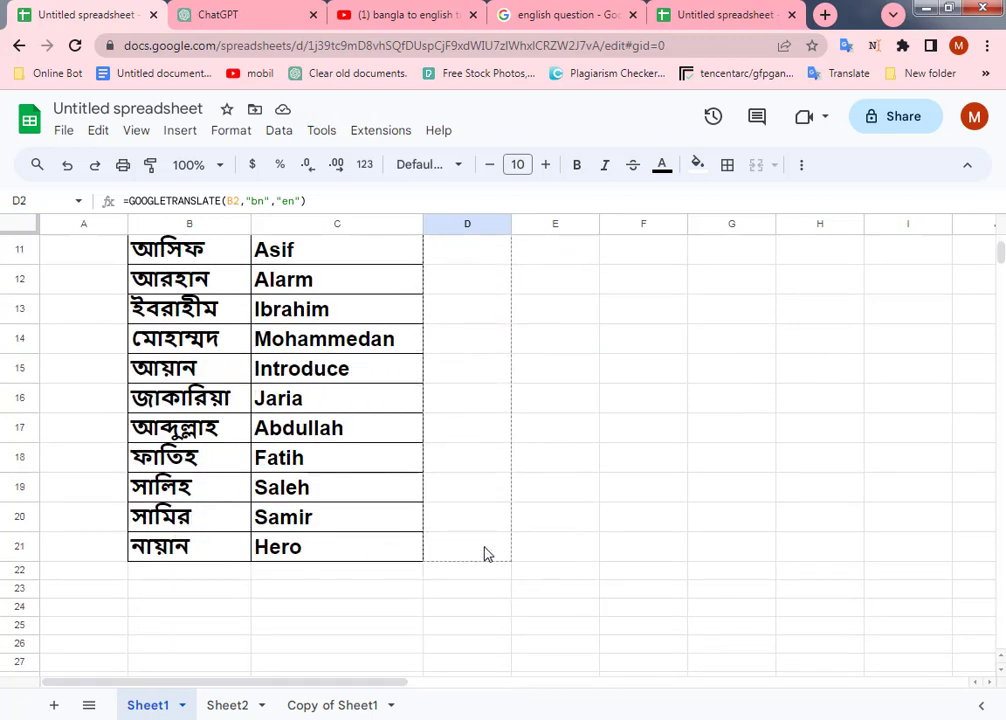
scroll(633, 445, up, 3)
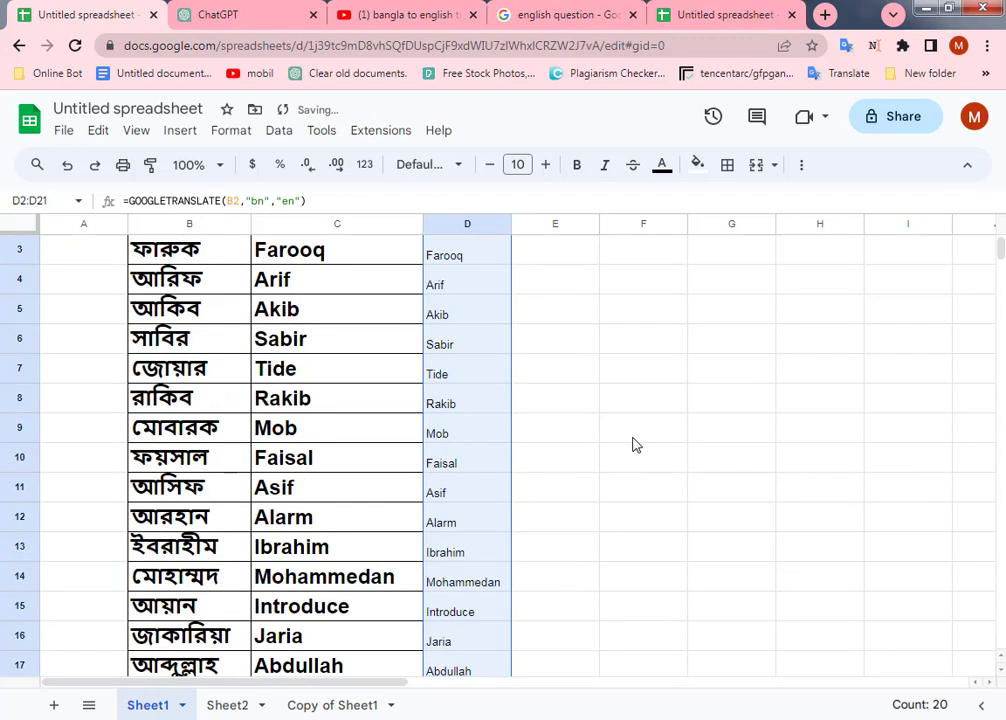
scroll(500, 360, up, 1)
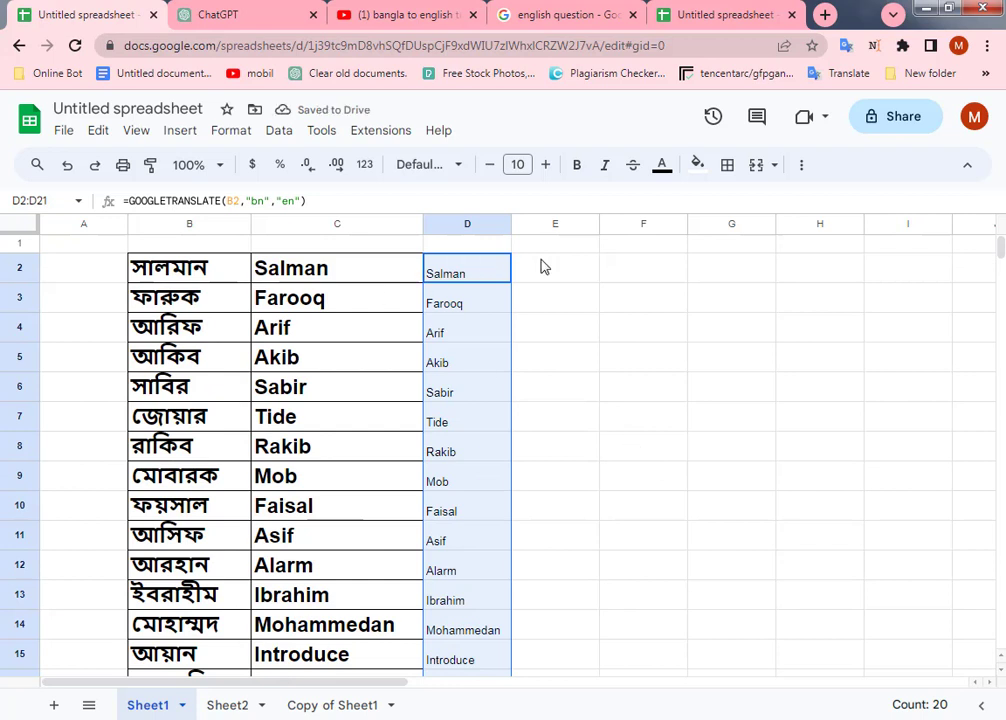
Step: Make the translated names in column D bold at font size 14
click(578, 168)
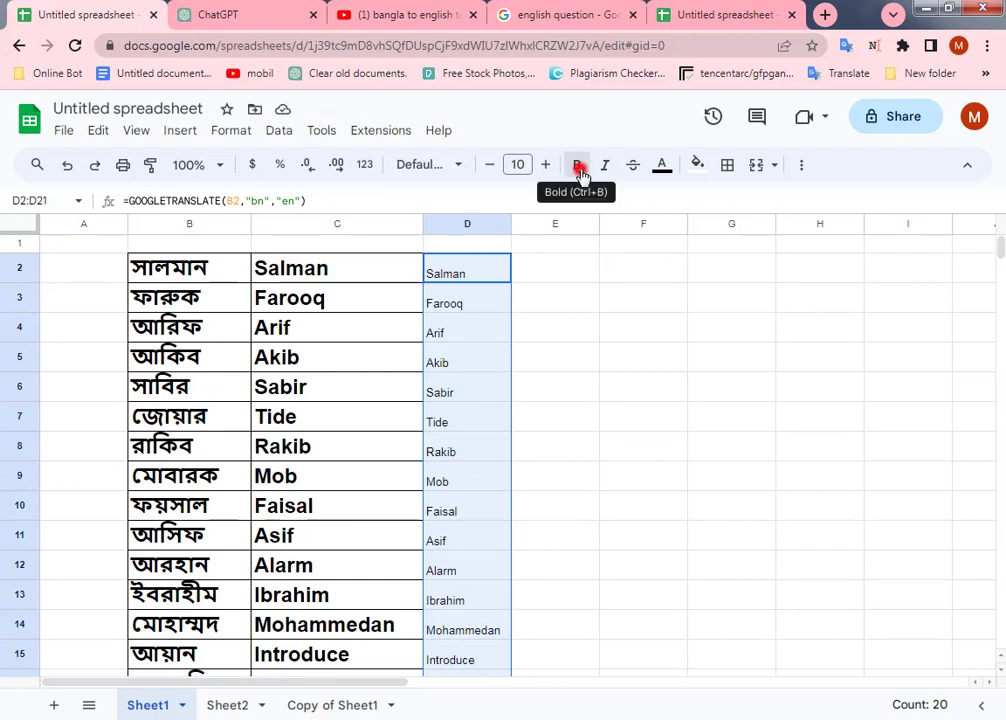
click(545, 165)
click(545, 165)
click(545, 165)
click(545, 165)
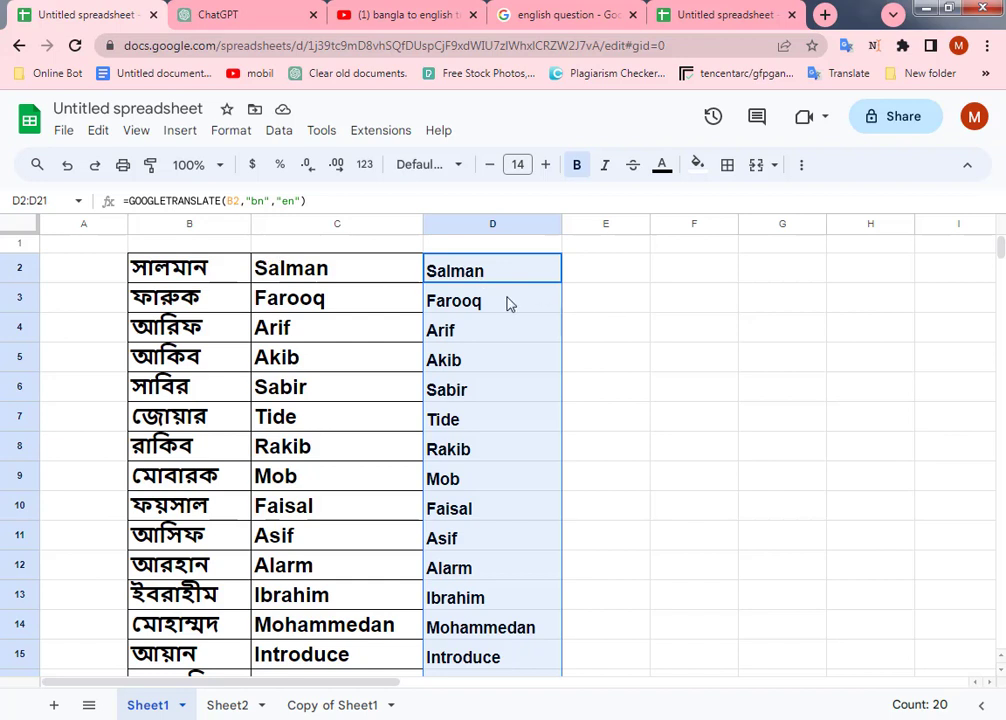
click(613, 283)
click(498, 271)
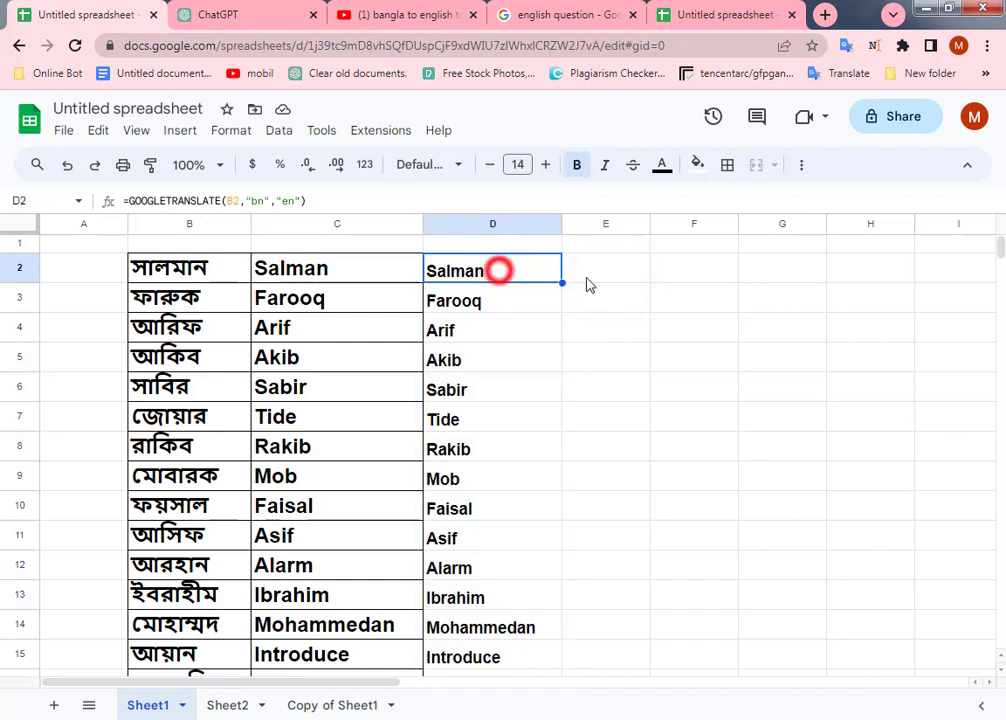
click(602, 277)
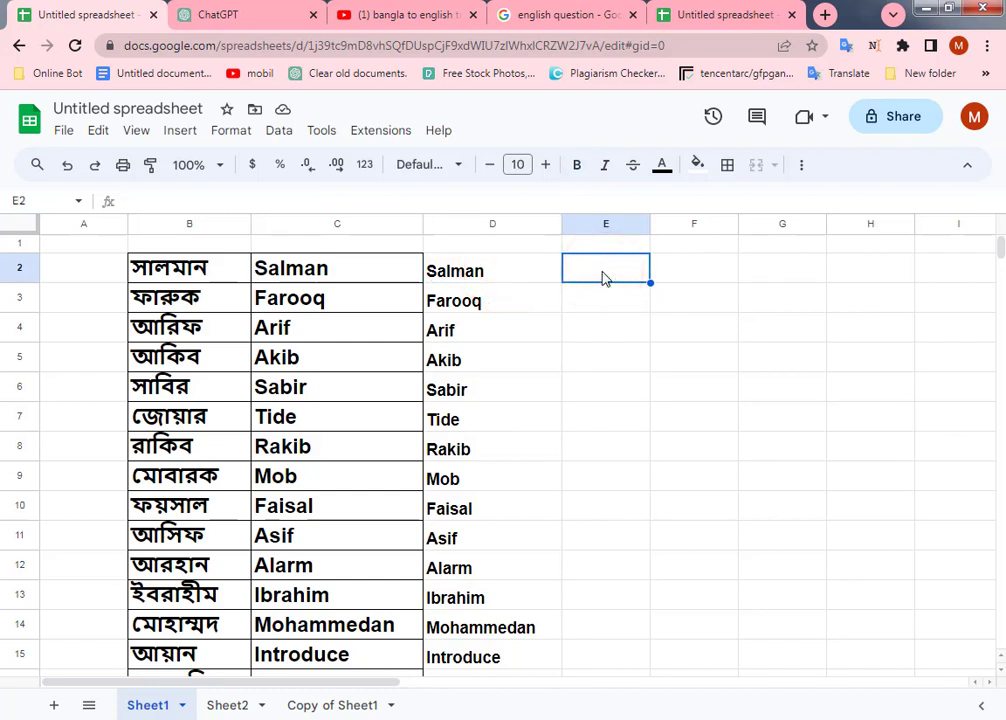
Step: Enter =GOOGLETRANSLATE(C2,"en","bn") in E2 to show Salman as সালমান
text(=)
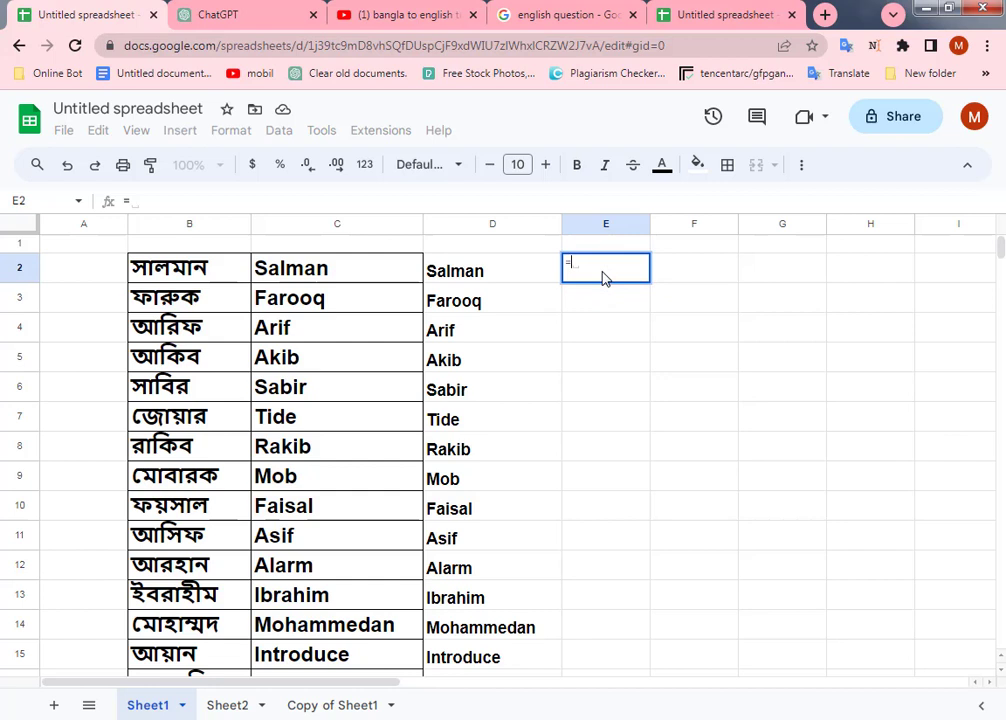
text(goog)
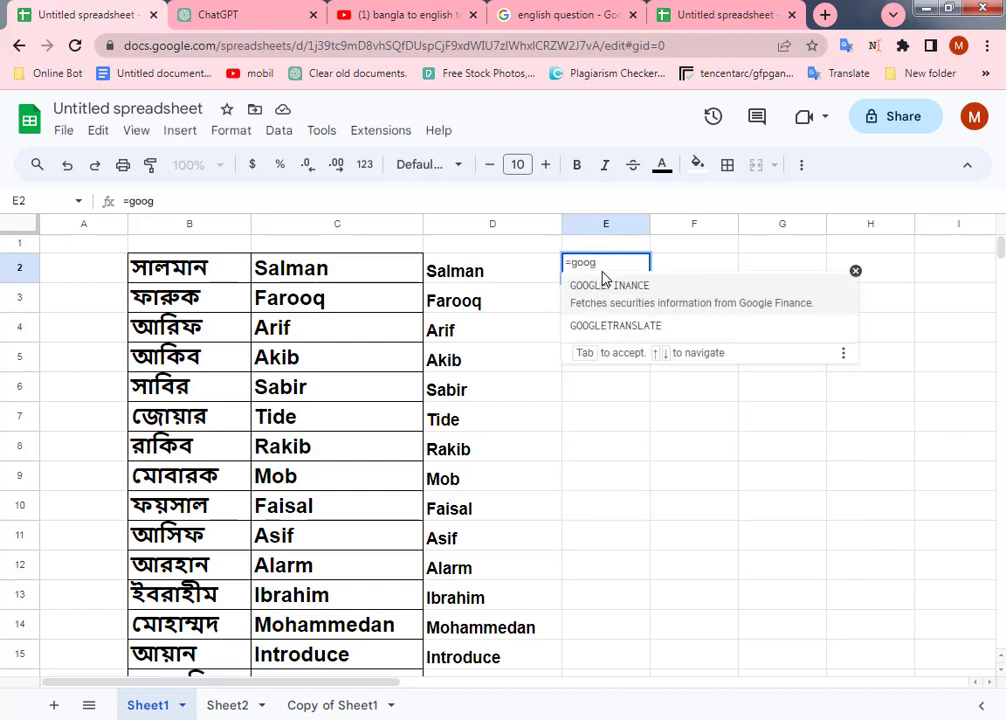
click(624, 330)
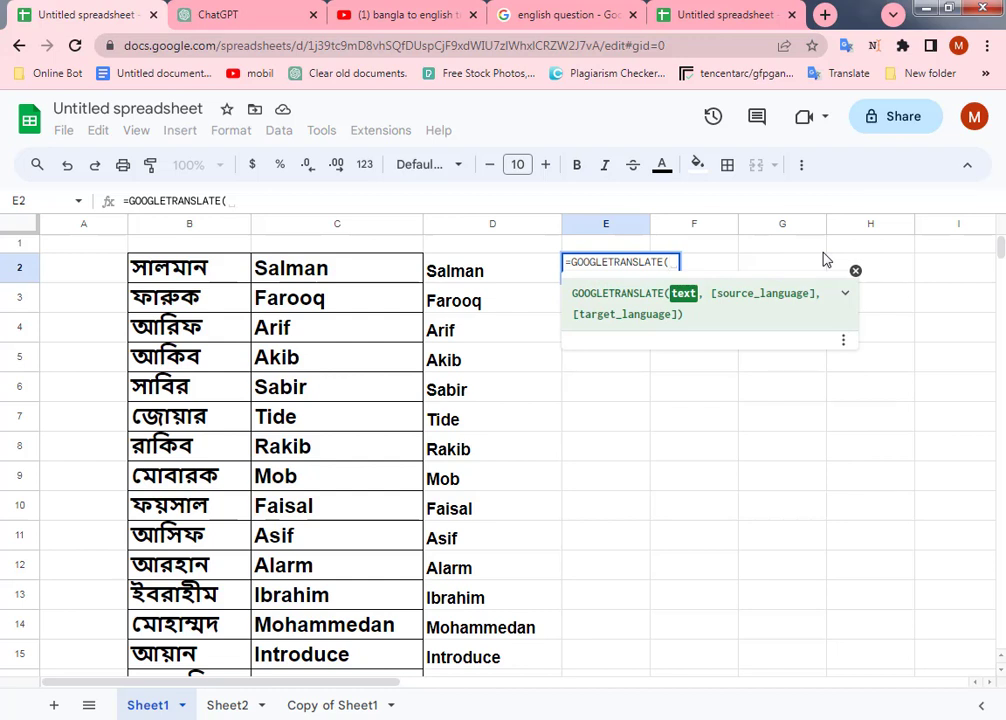
click(362, 268)
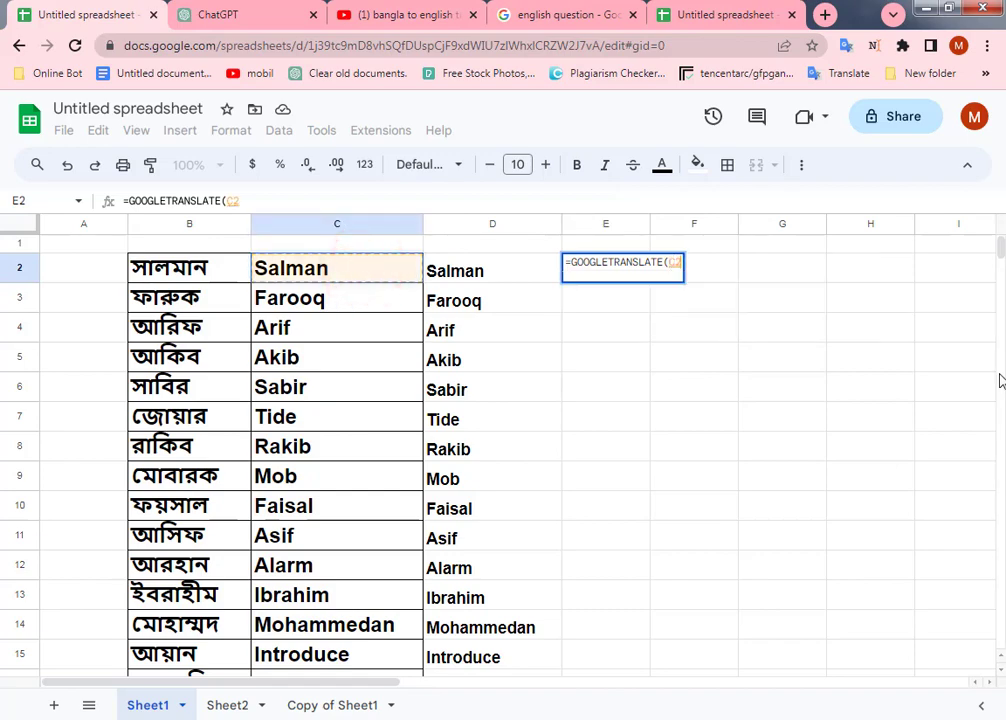
text(,)
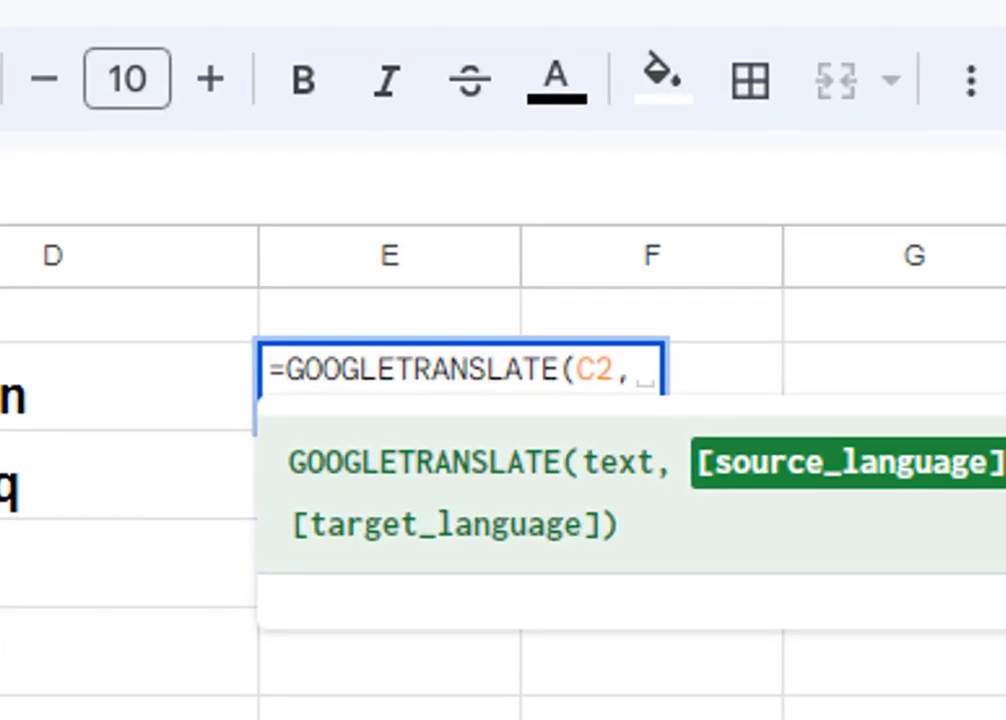
text(")
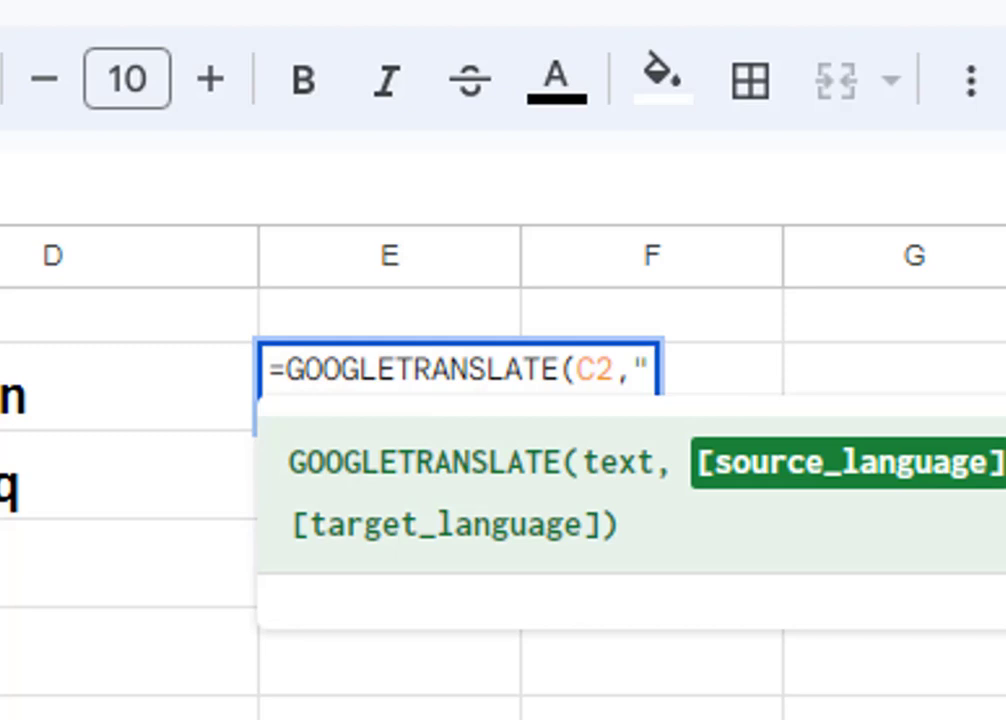
text(e)
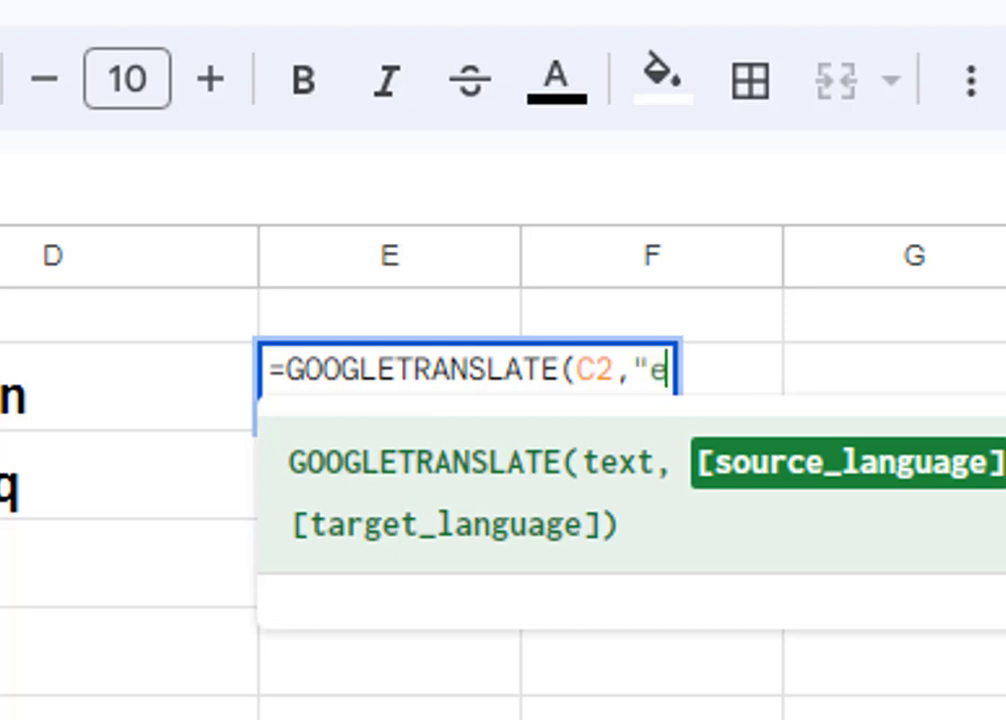
text(n)
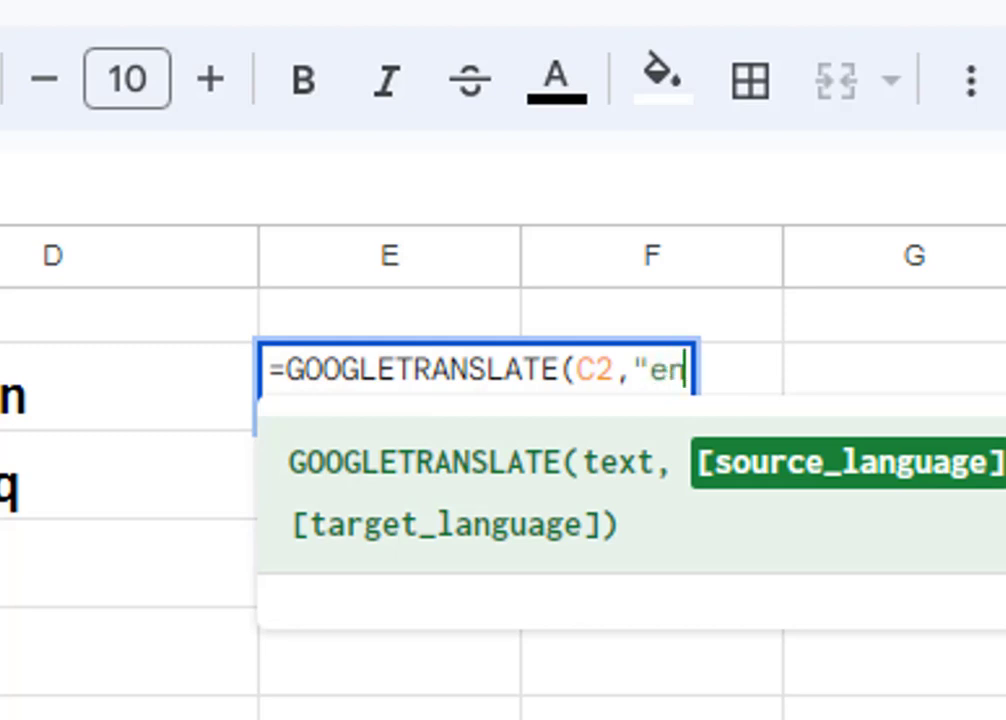
text(")
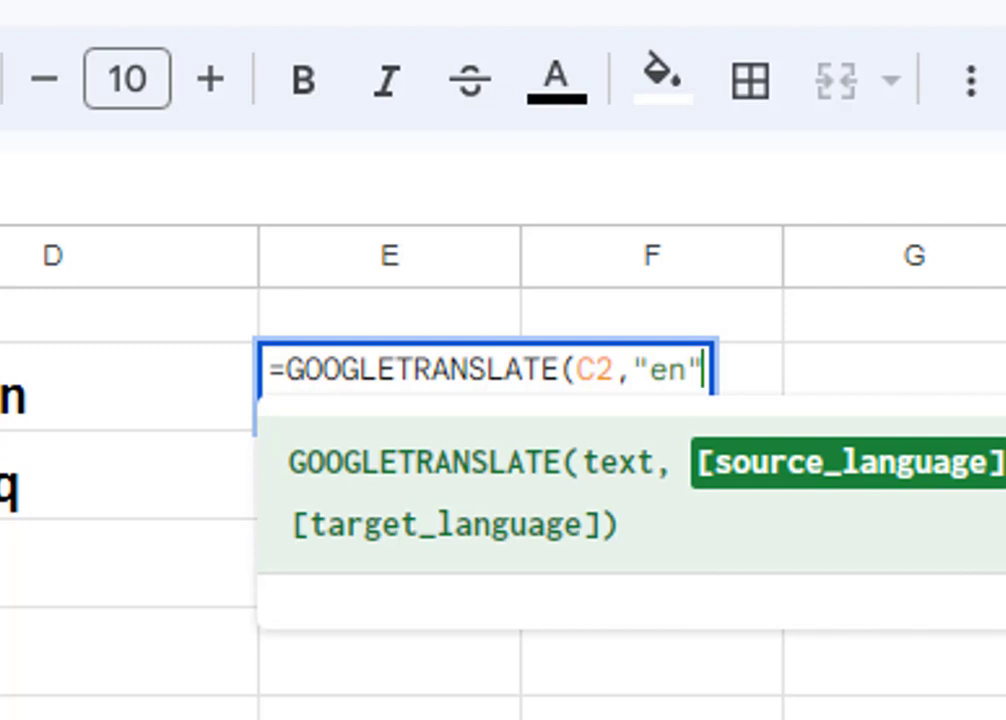
text(,)
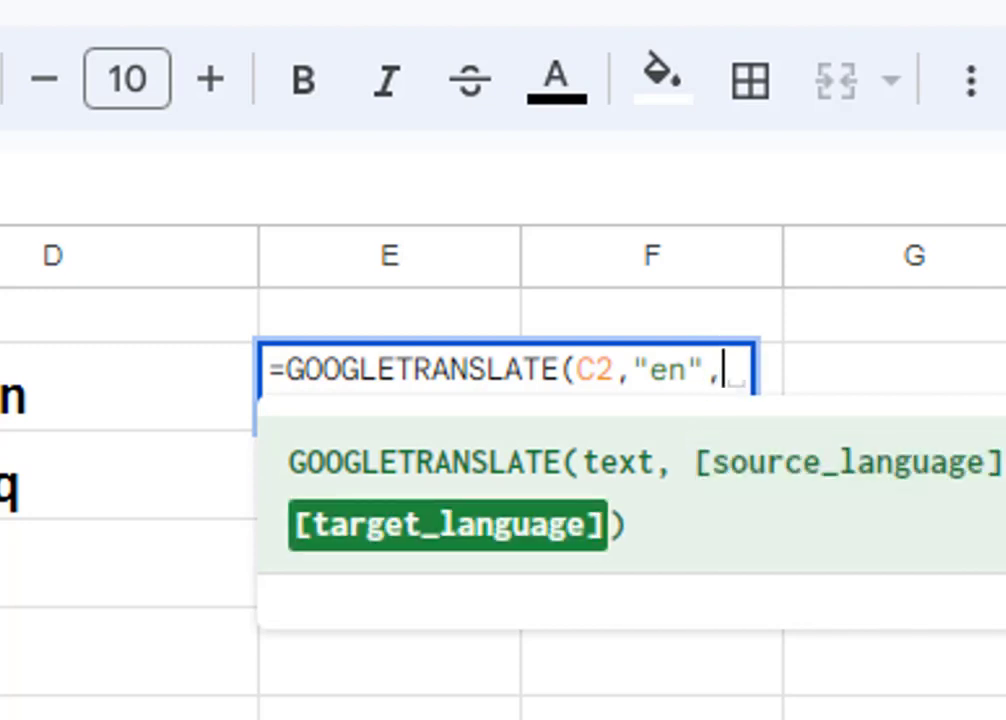
text("b)
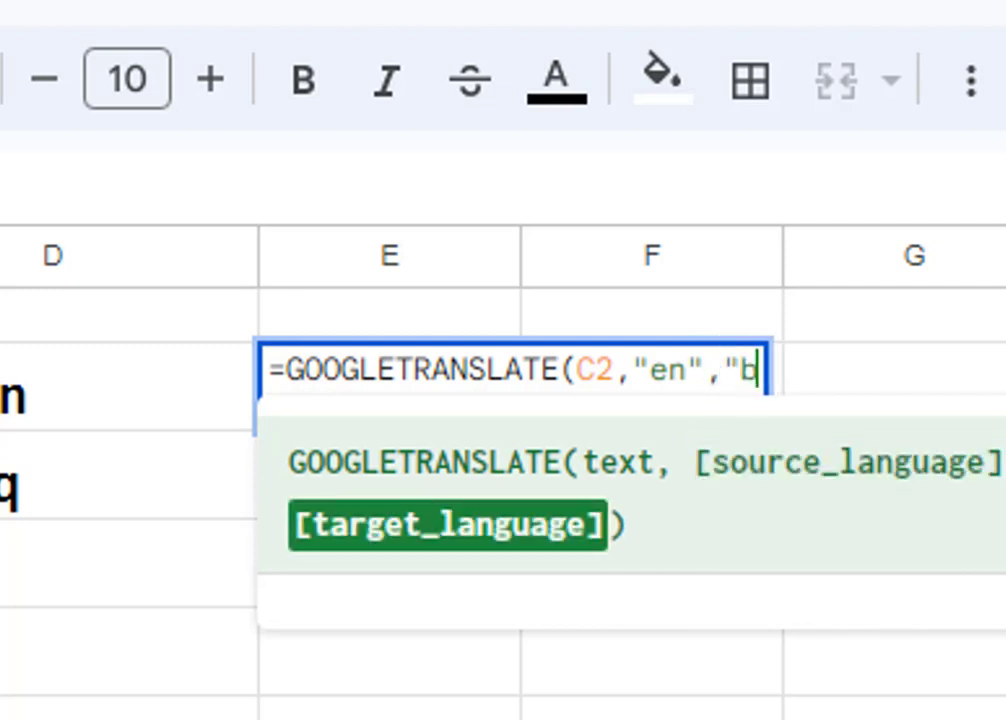
text(n)
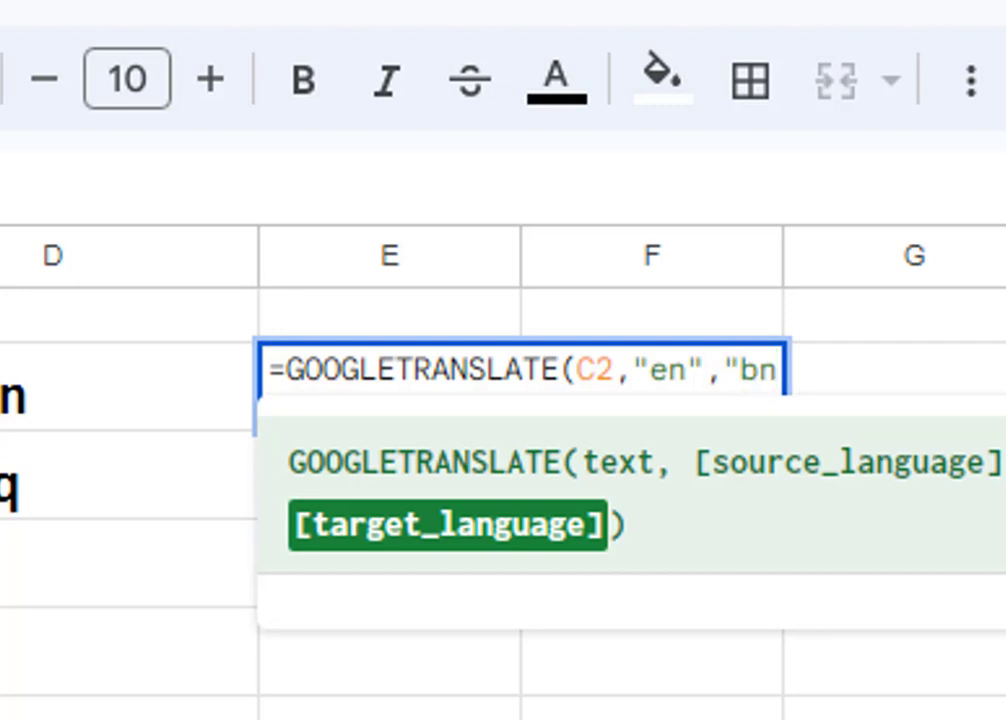
text(")
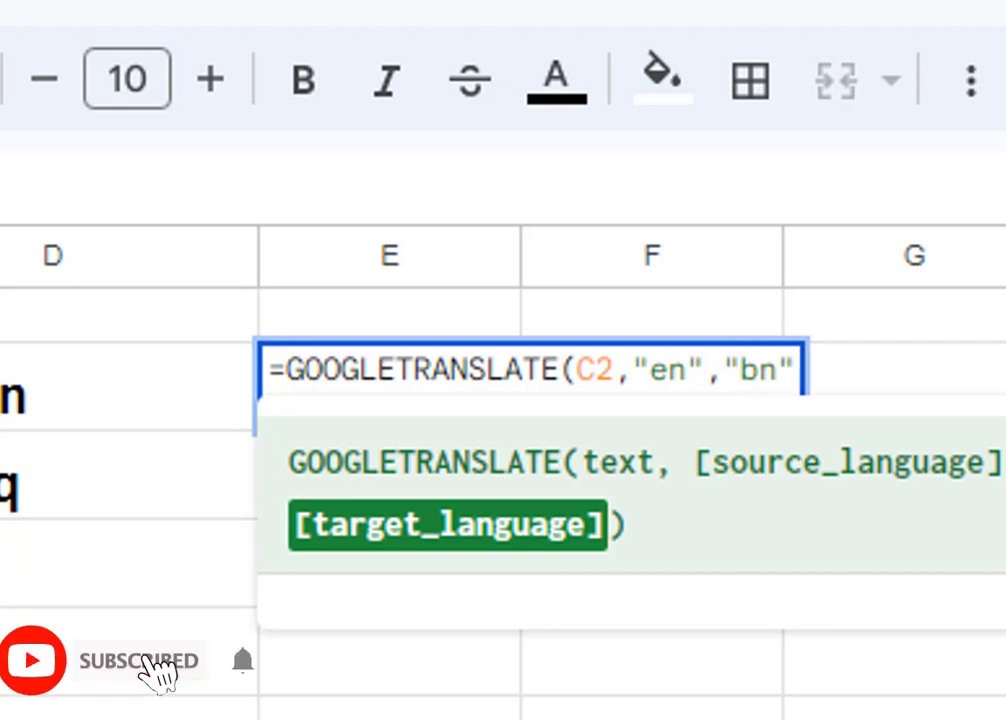
text())
key(Return)
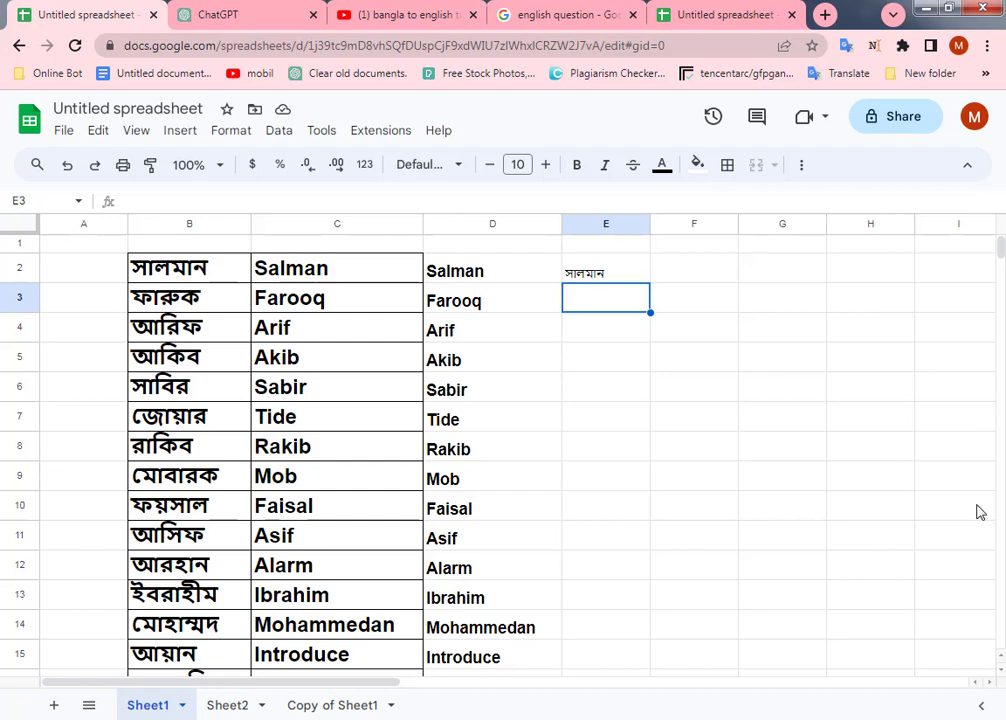
Step: Fill the E2 Bengali translation formula down to E21
click(585, 266)
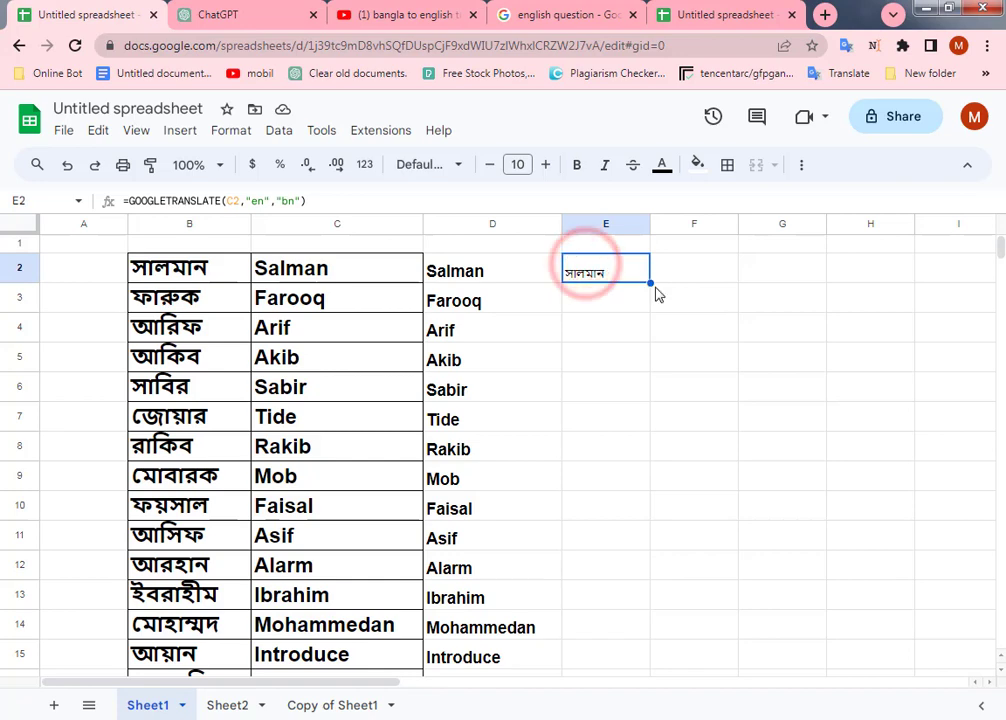
mouse_move(649, 283)
mouse_down()
mouse_move(647, 330)
mouse_move(622, 352)
mouse_up()
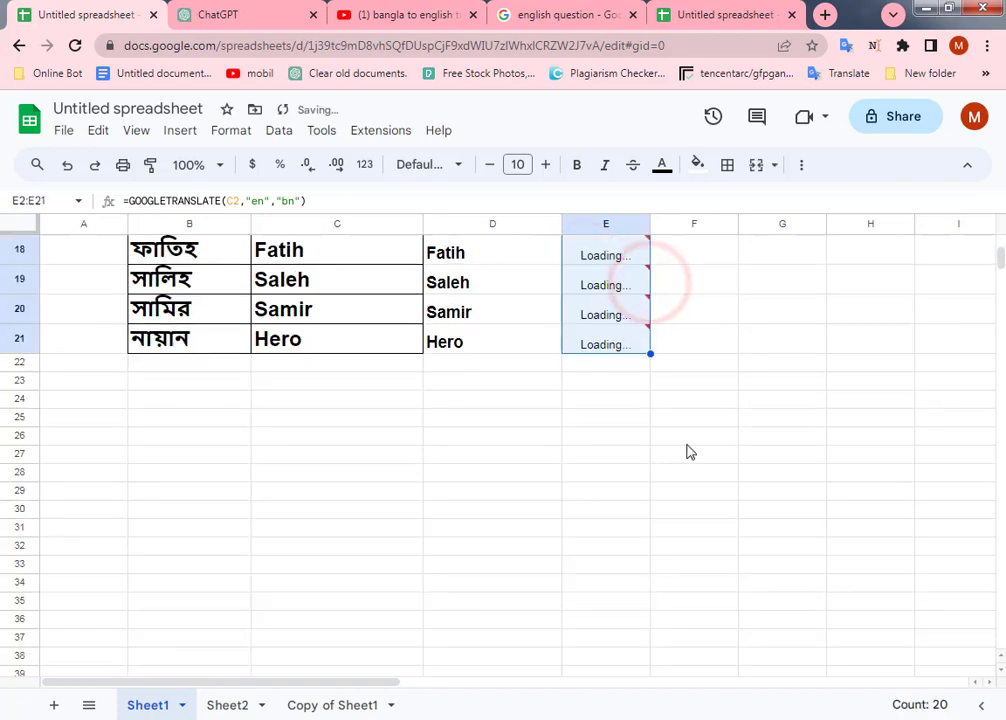
scroll(696, 453, up, 3)
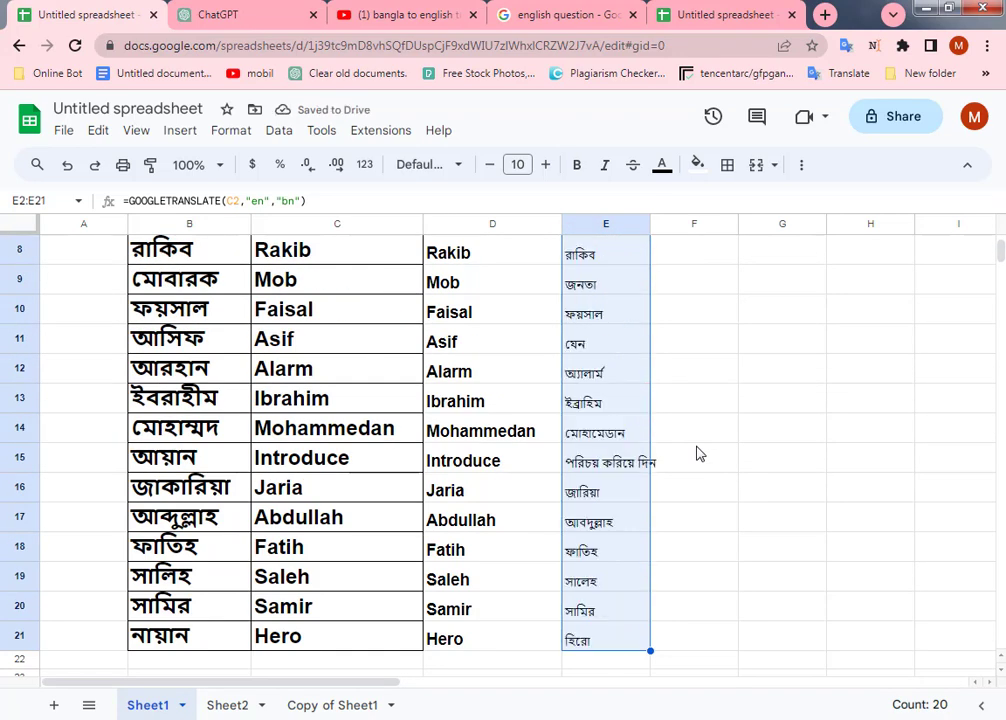
scroll(720, 456, up, 3)
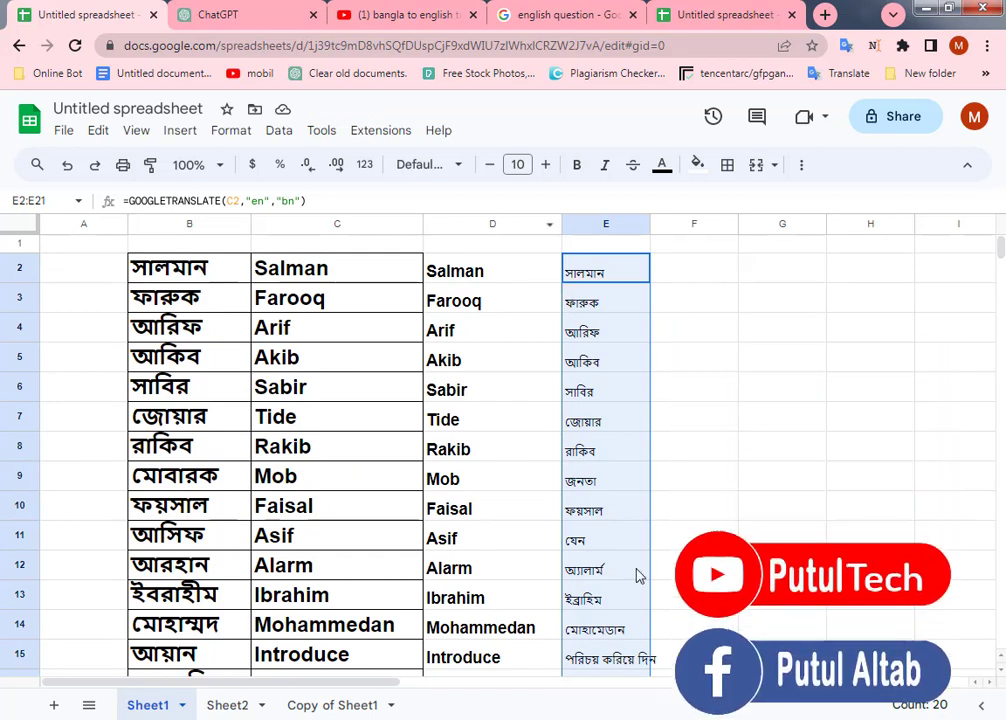
Step: Switch to Sheet2 and select the Bengali translations in B1:B11
click(225, 705)
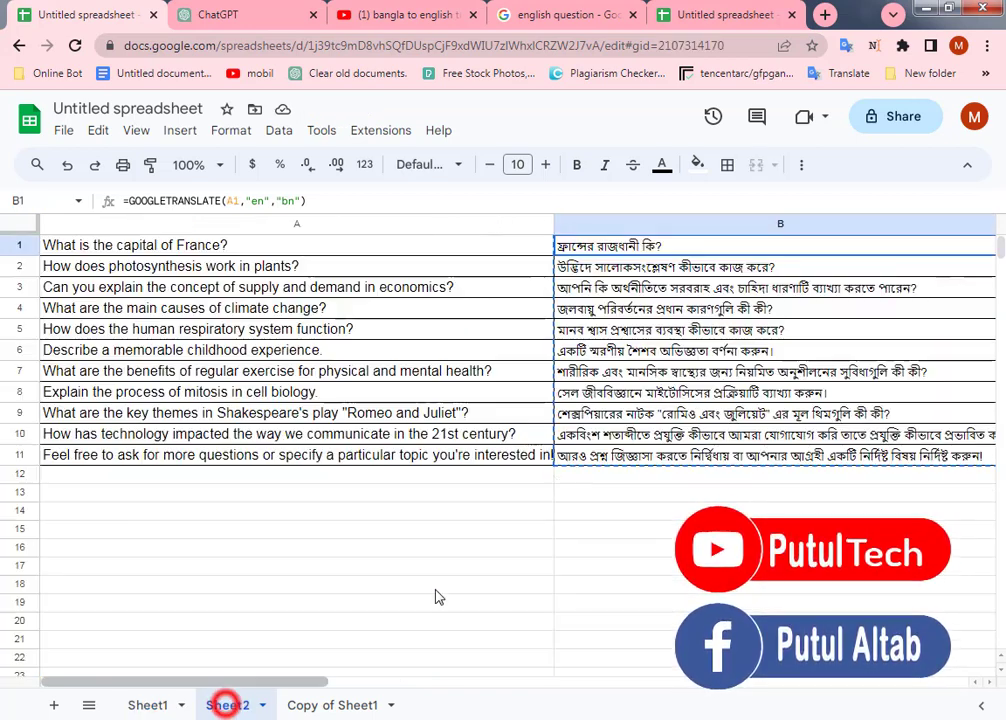
click(670, 226)
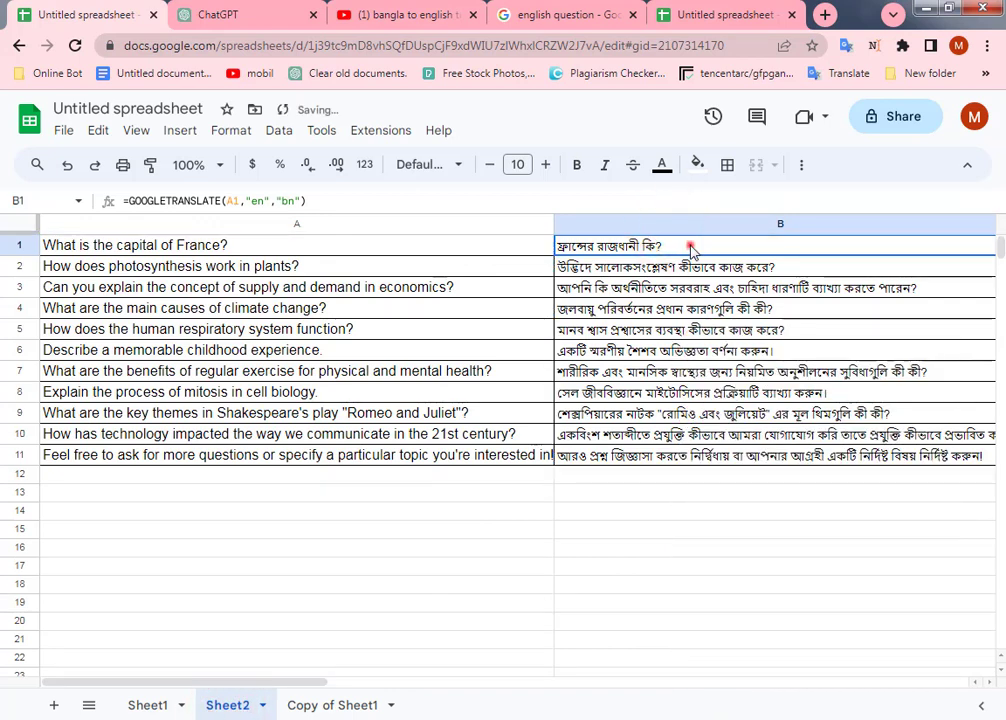
drag(690, 245, 713, 467)
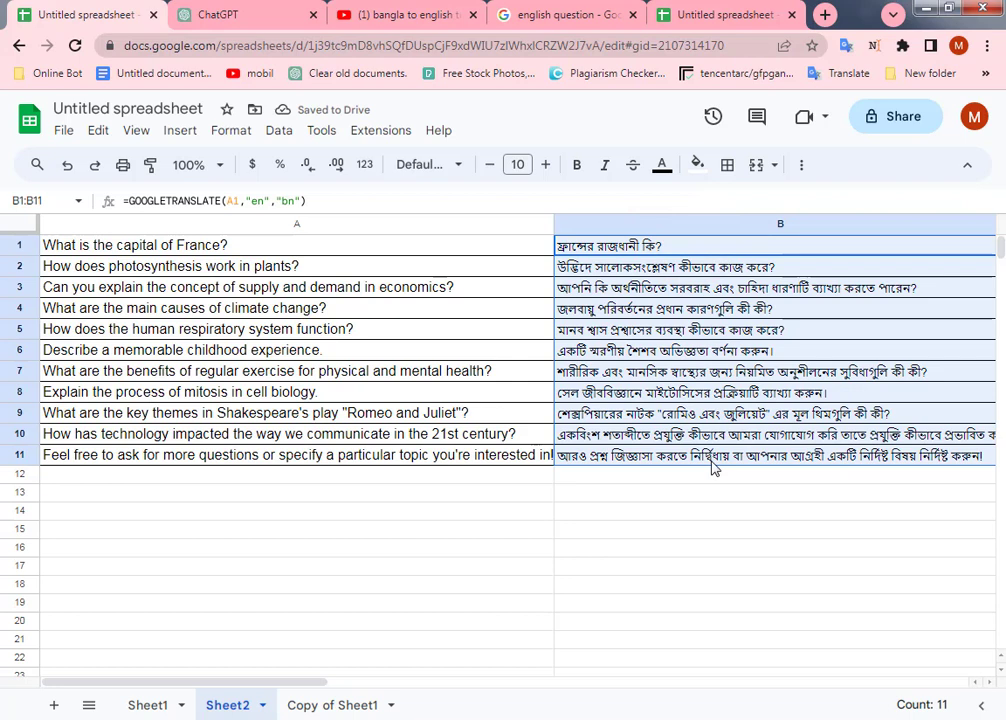
Step: Clear the existing translations from B1:B11 and select B1
key(Delete)
click(622, 246)
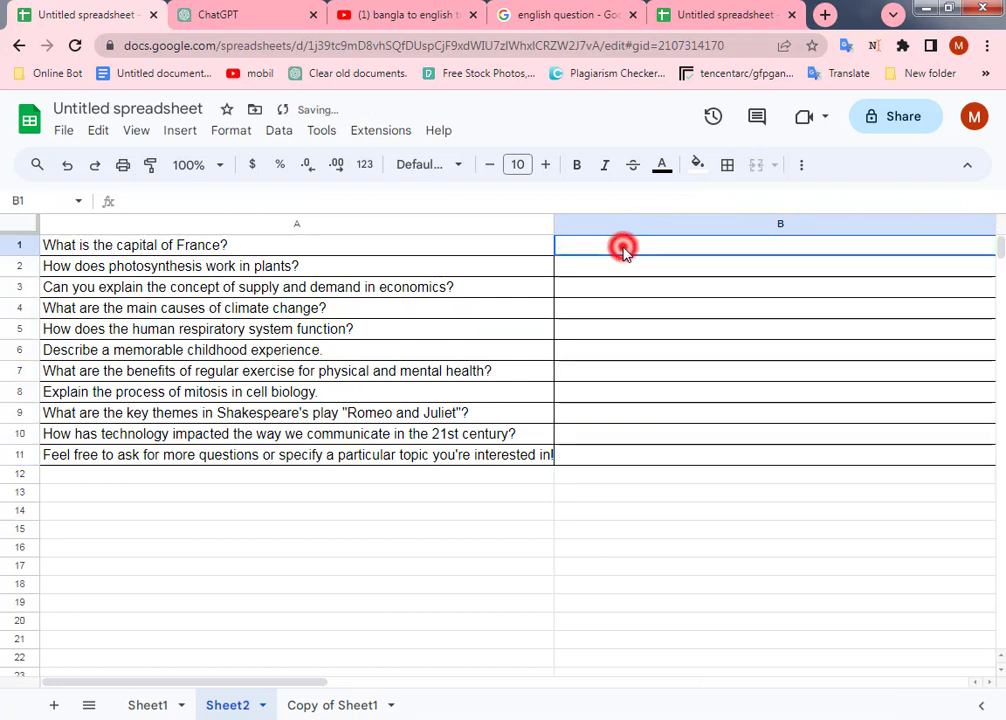
drag(428, 692, 294, 687)
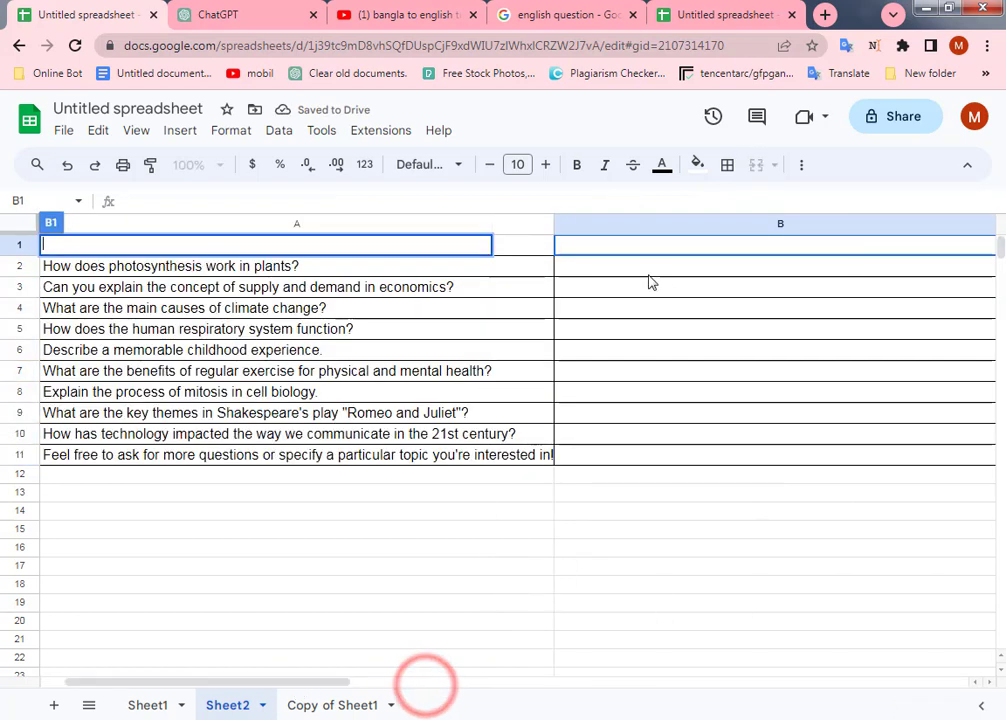
click(620, 250)
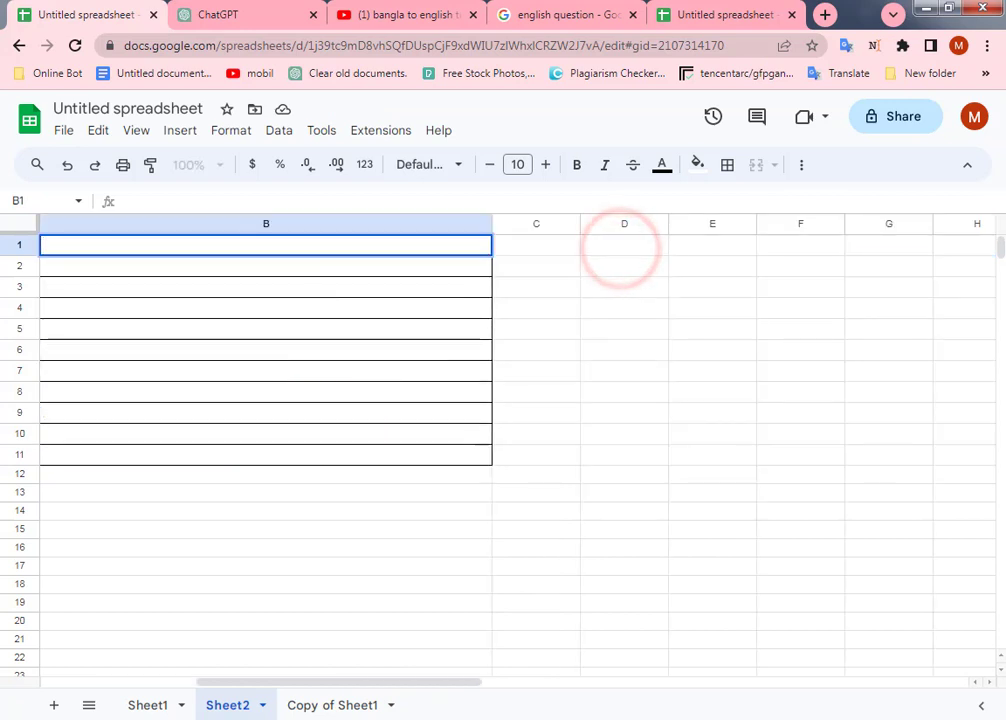
drag(441, 684, 350, 692)
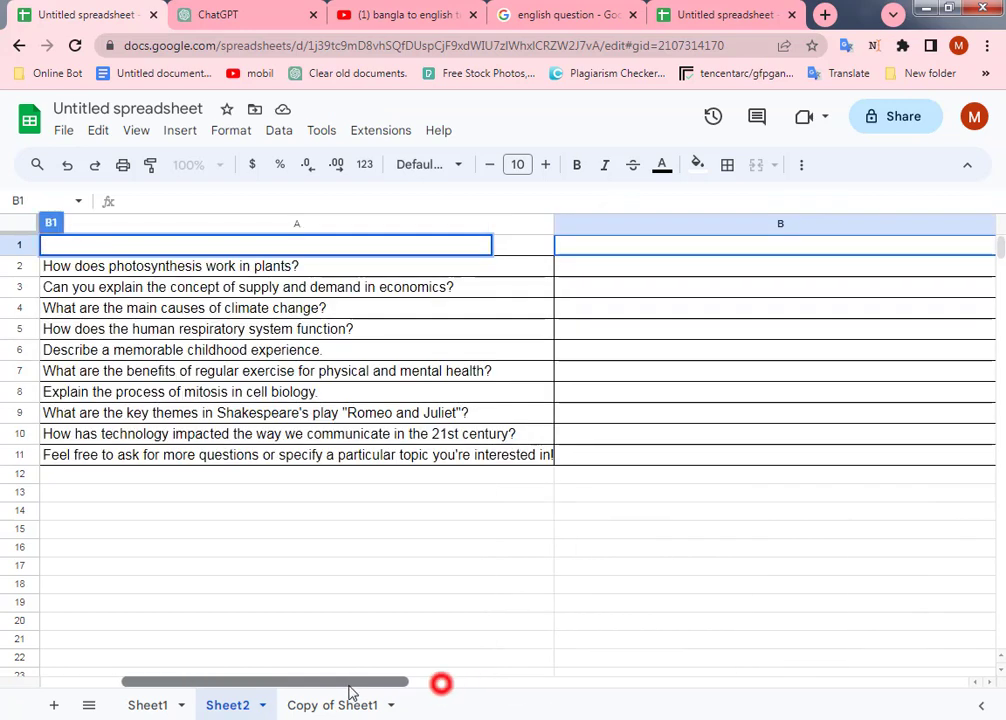
click(614, 257)
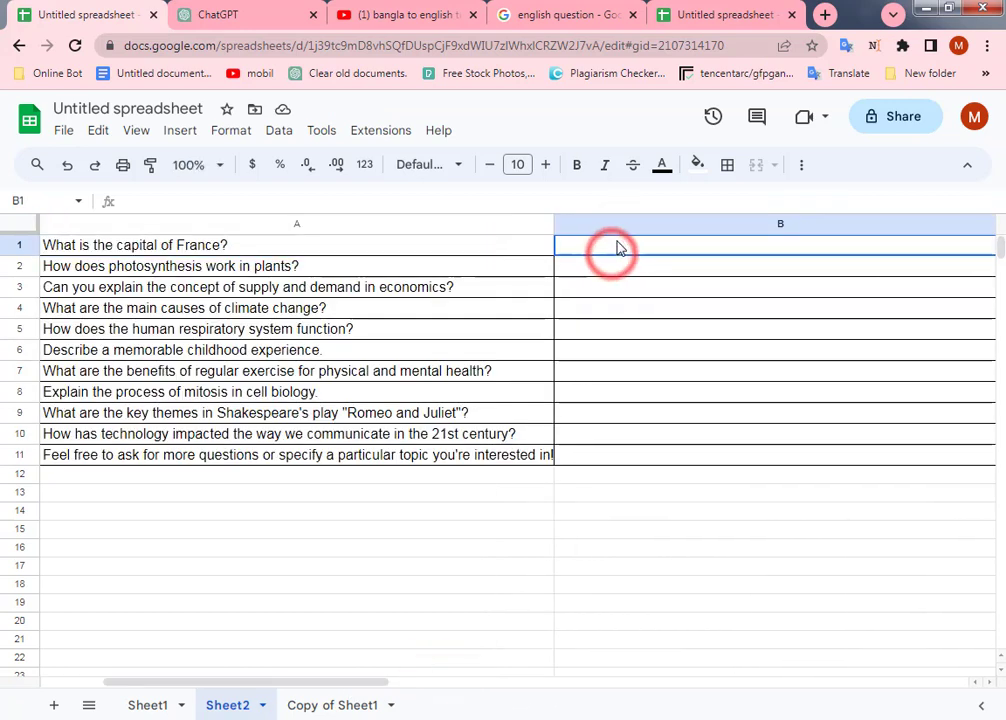
Step: Enter =GOOGLETRANSLATE(A1,"en","bn") in B1, fixing typos along the way
text(=)
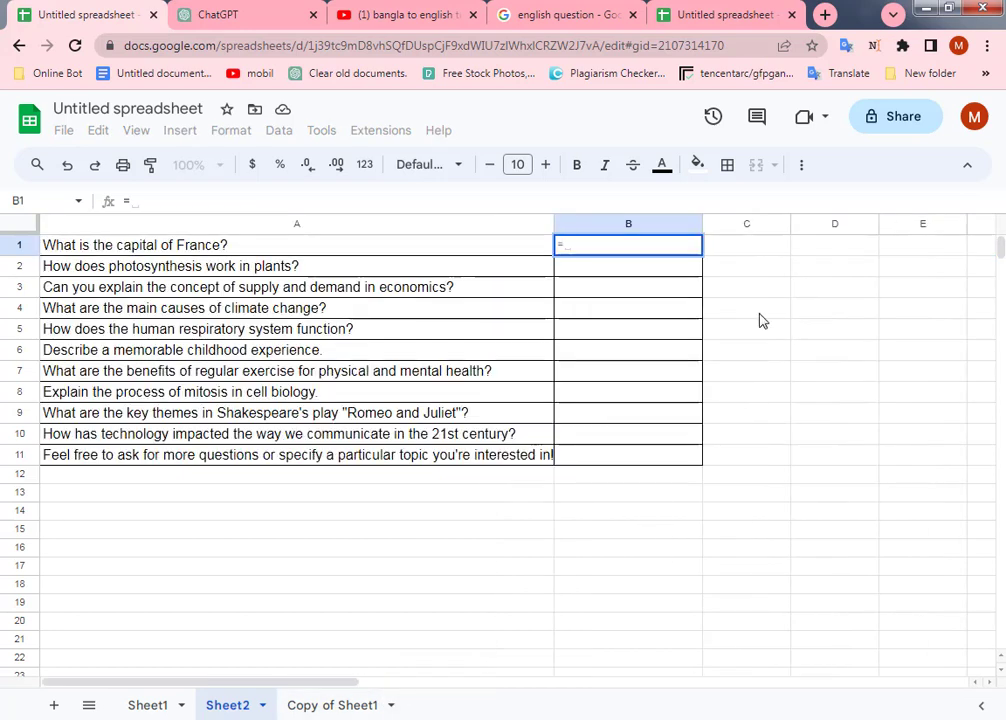
text(g)
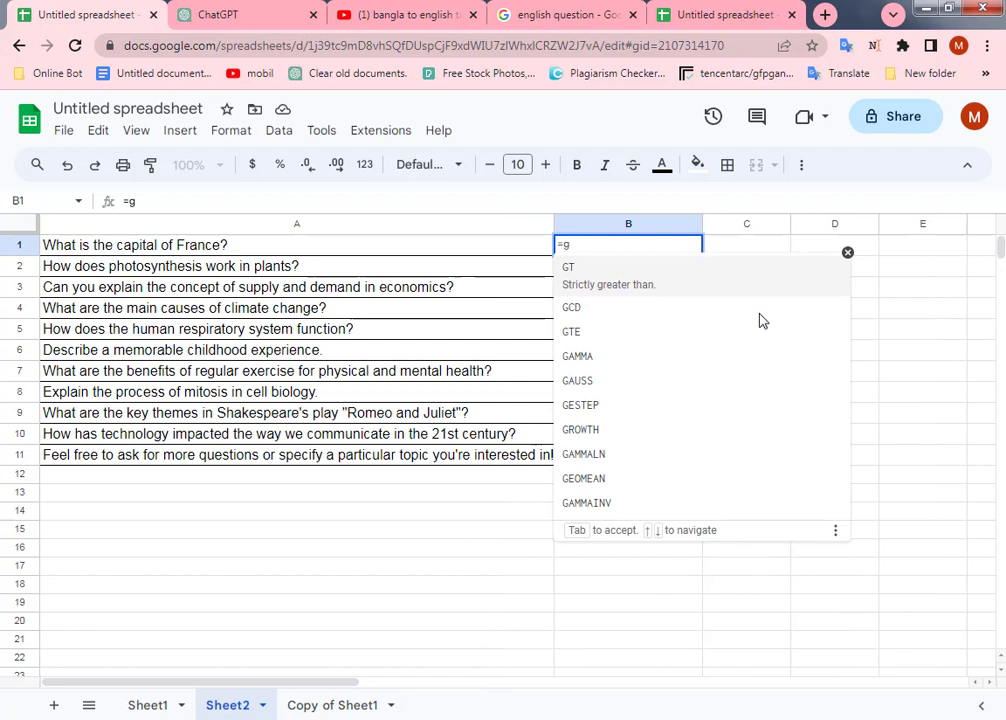
text(oo)
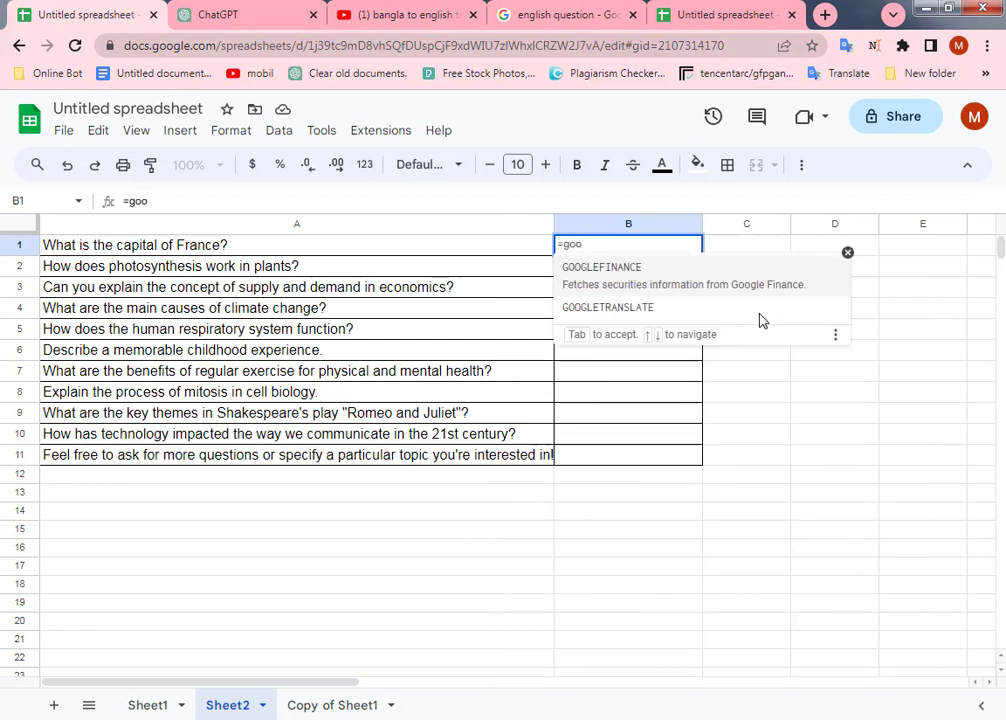
click(759, 318)
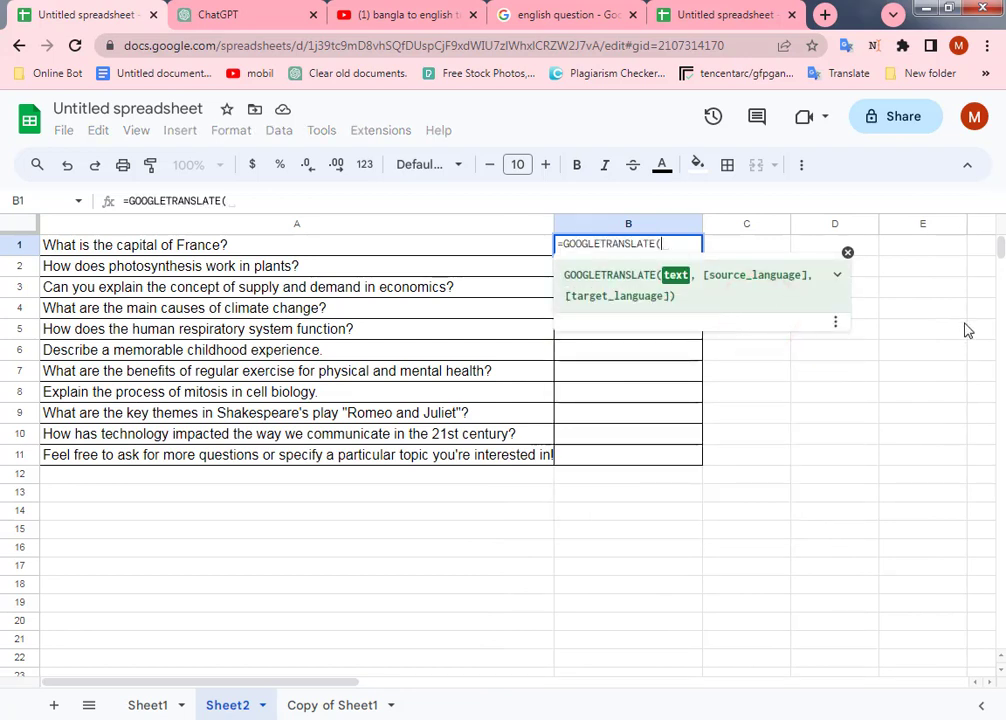
click(349, 247)
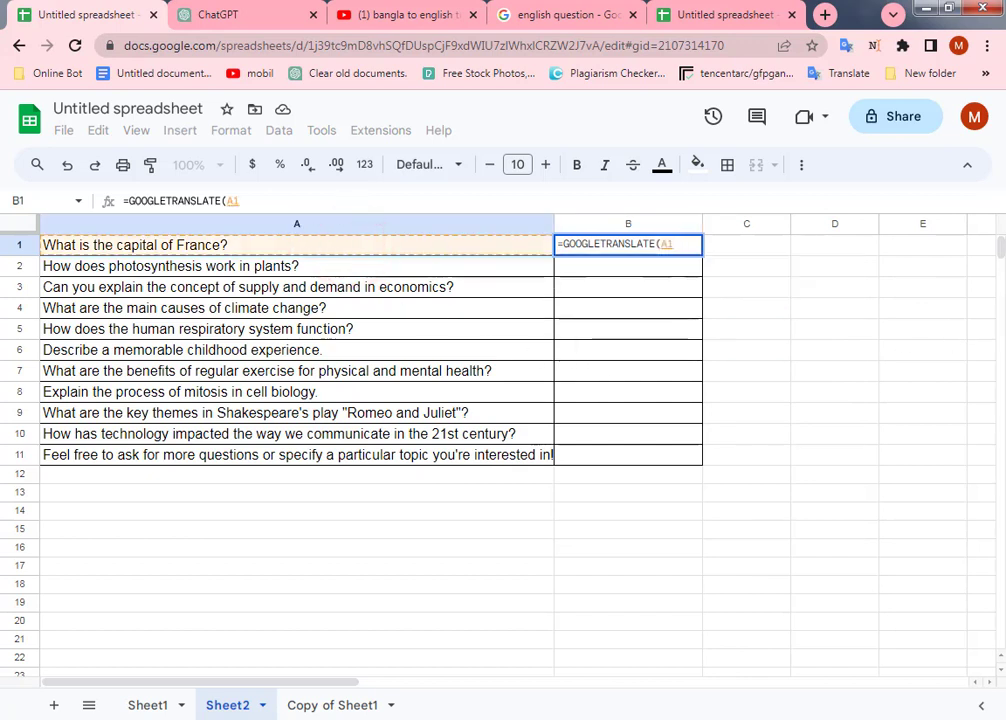
text(,)
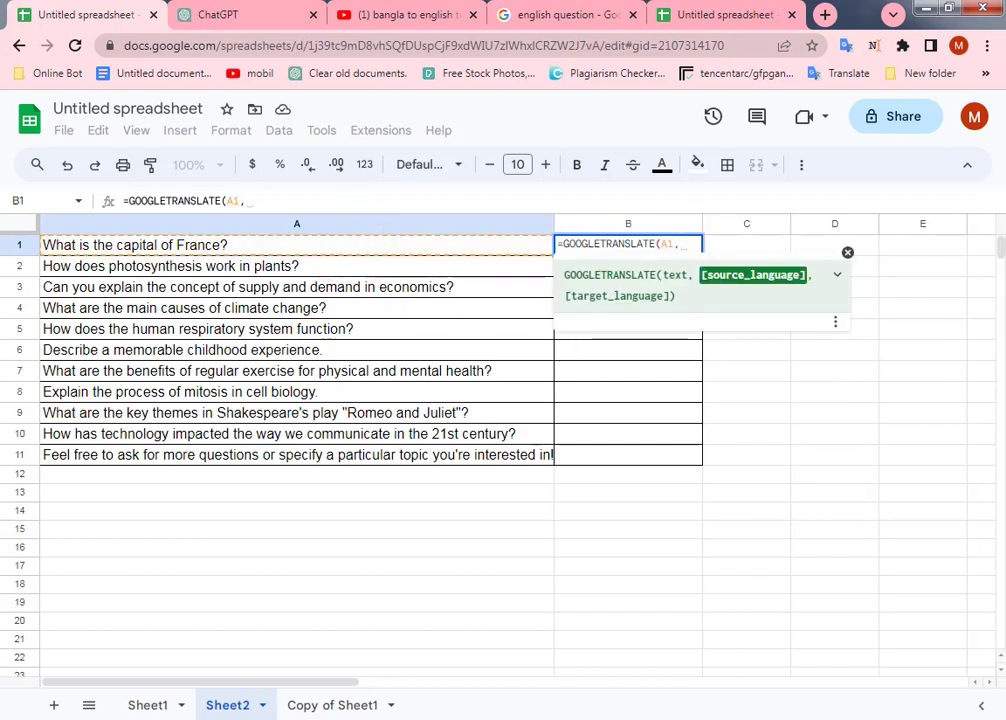
text(;)
key(BackSpace)
text(")
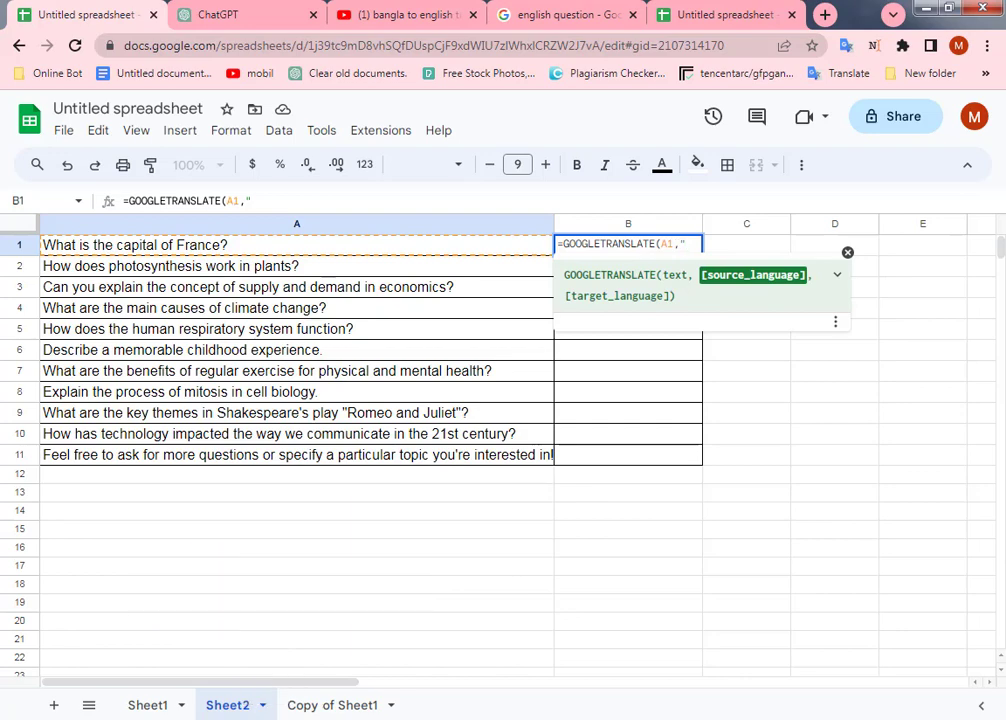
text(en")
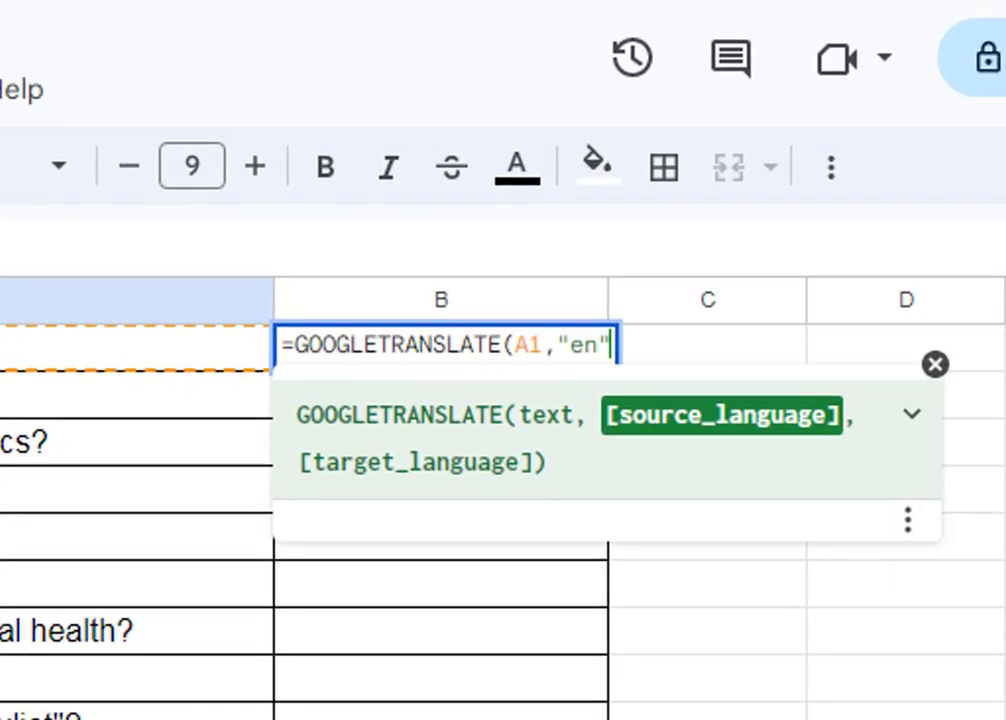
text(, )
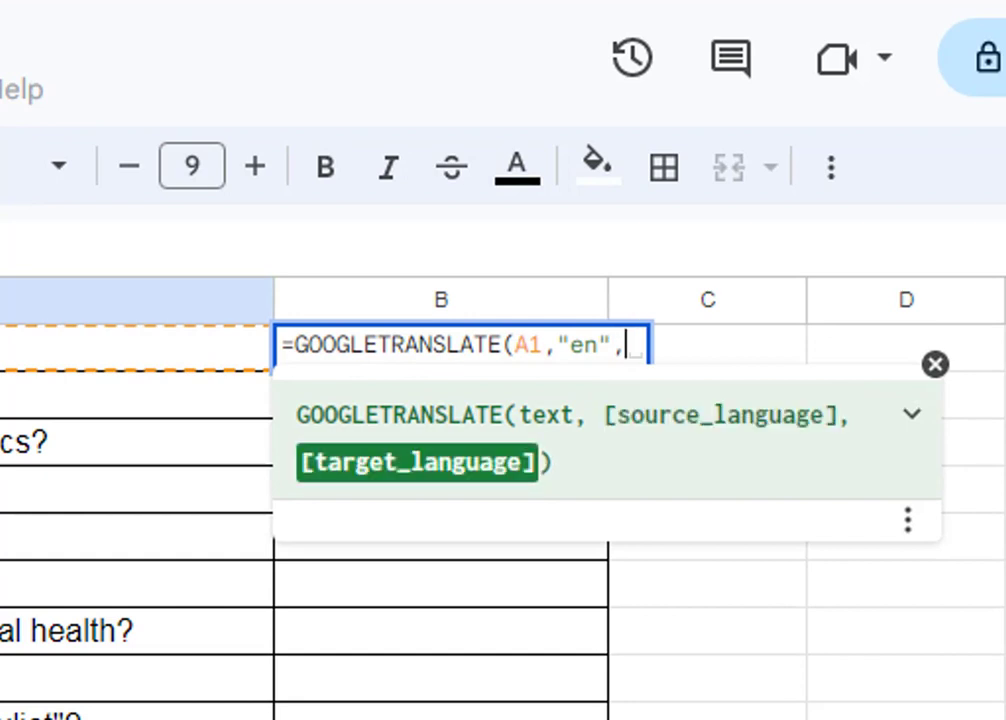
text(:)
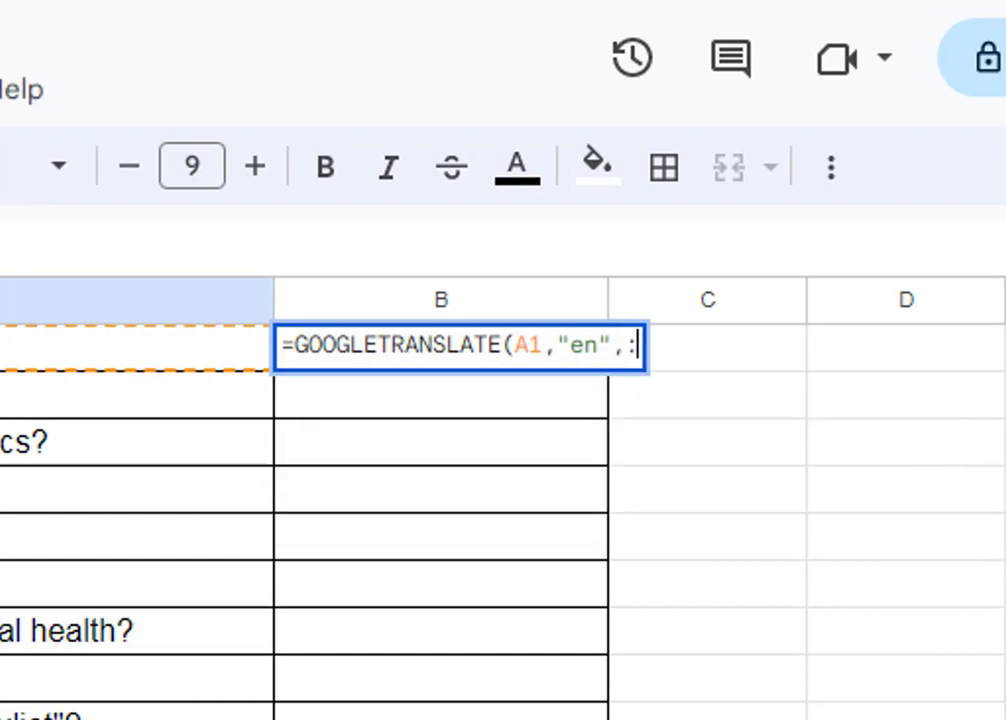
key(BackSpace)
text(")
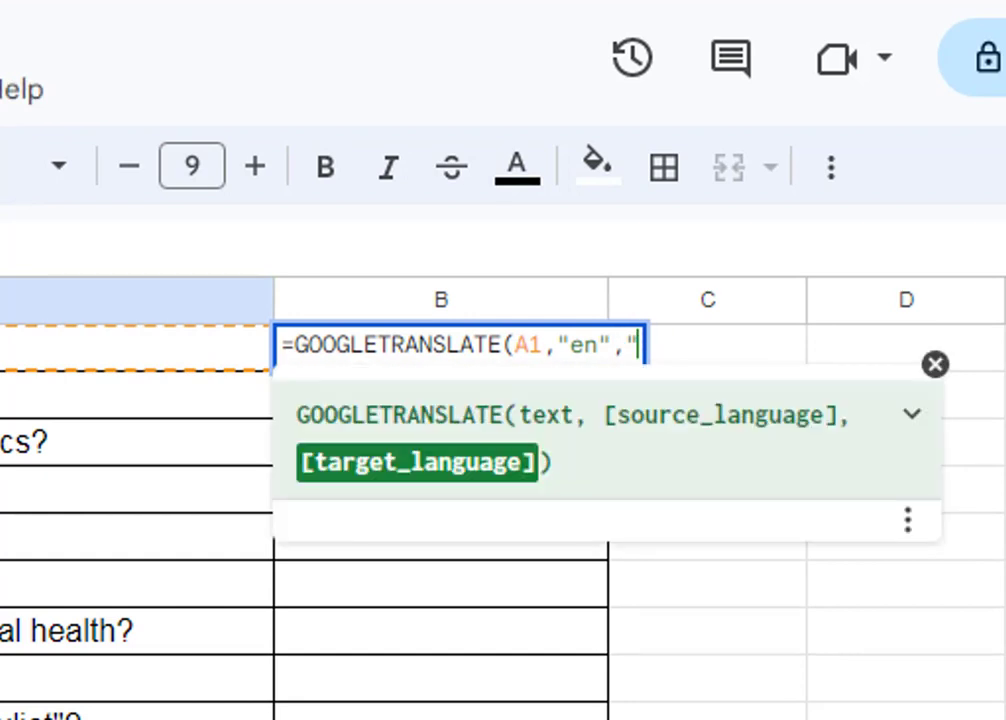
text(bn)
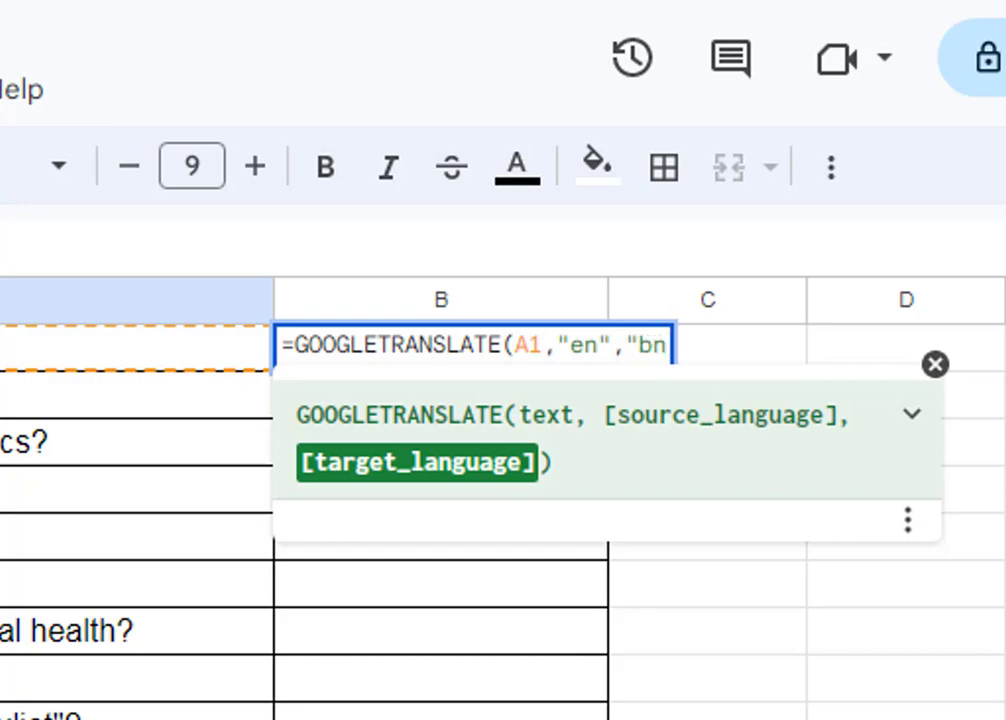
text(")
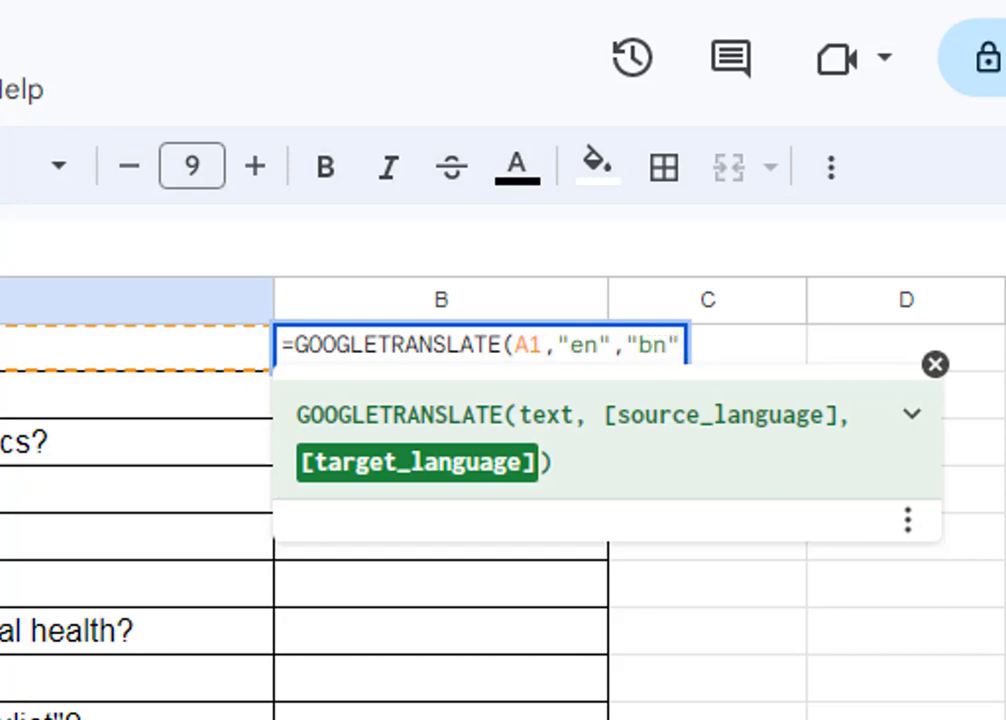
key(Return)
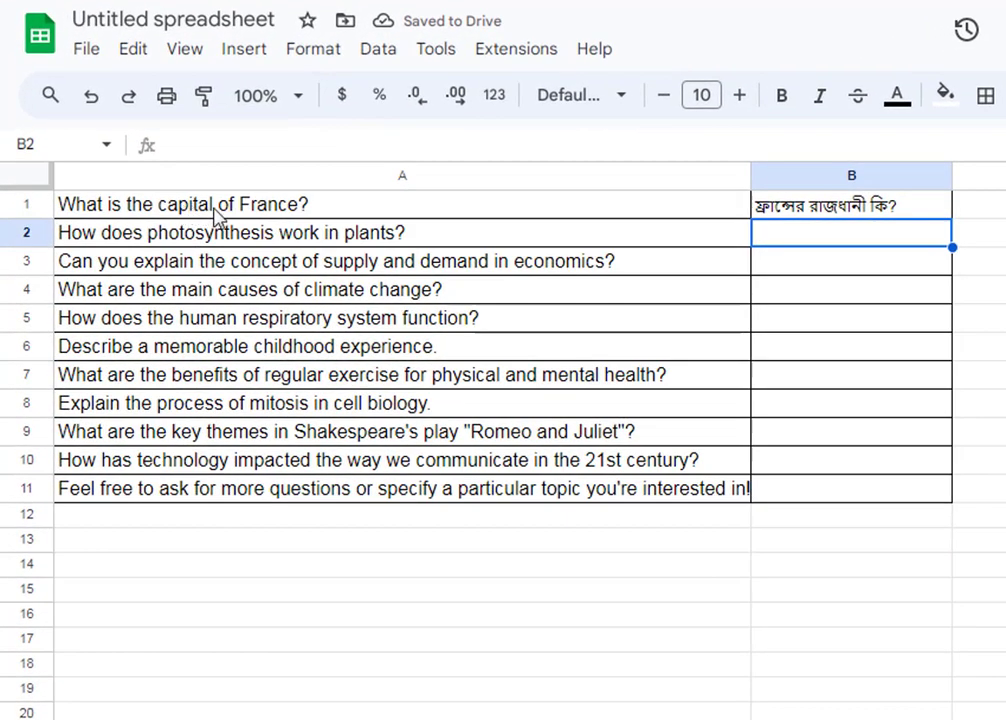
Step: Fill B1's GOOGLETRANSLATE formula down to B11 so every question gets a Bengali translation
click(916, 208)
mouse_move(953, 218)
mouse_down()
mouse_move(960, 515)
mouse_move(962, 488)
mouse_up()
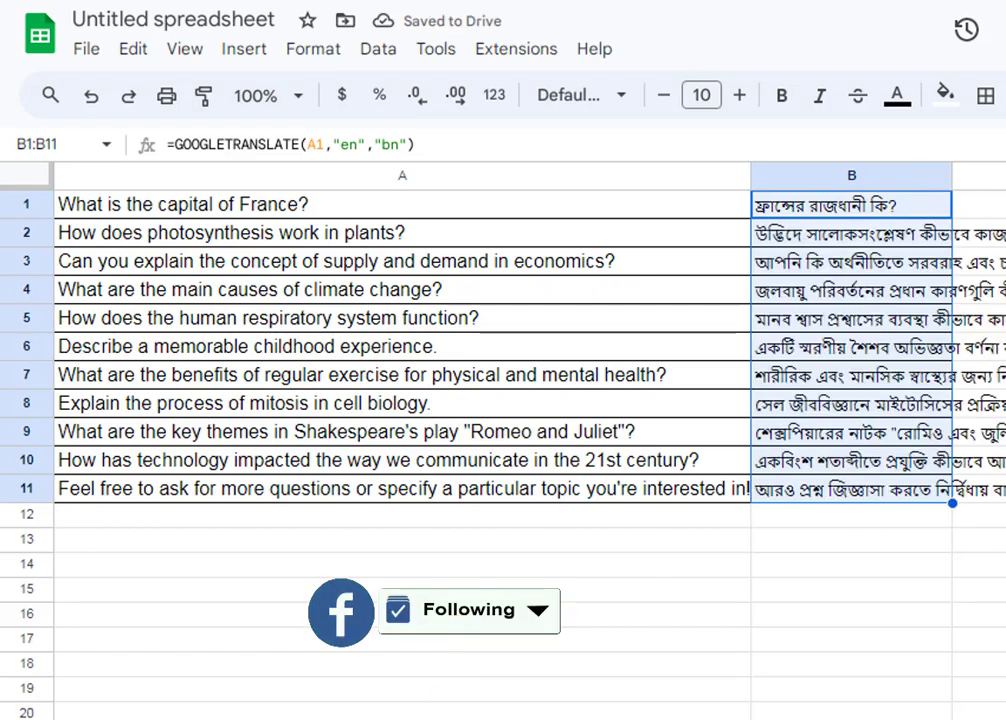
click(815, 475)
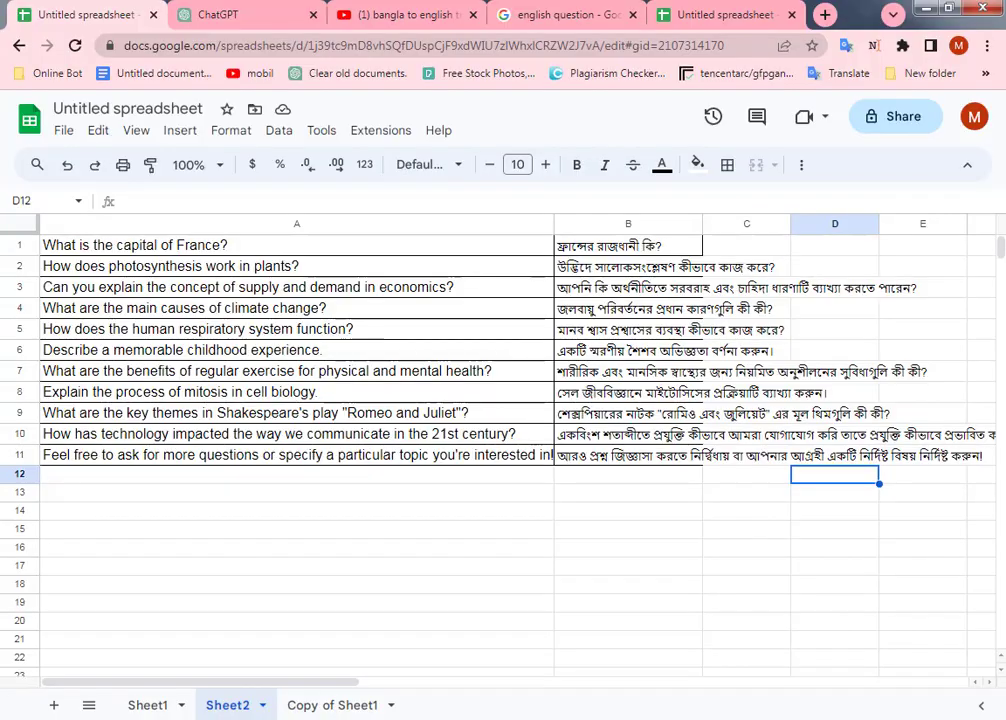
Step: Open Google Translate in a new Chrome tab by searching 'google translate'
click(825, 14)
click(552, 595)
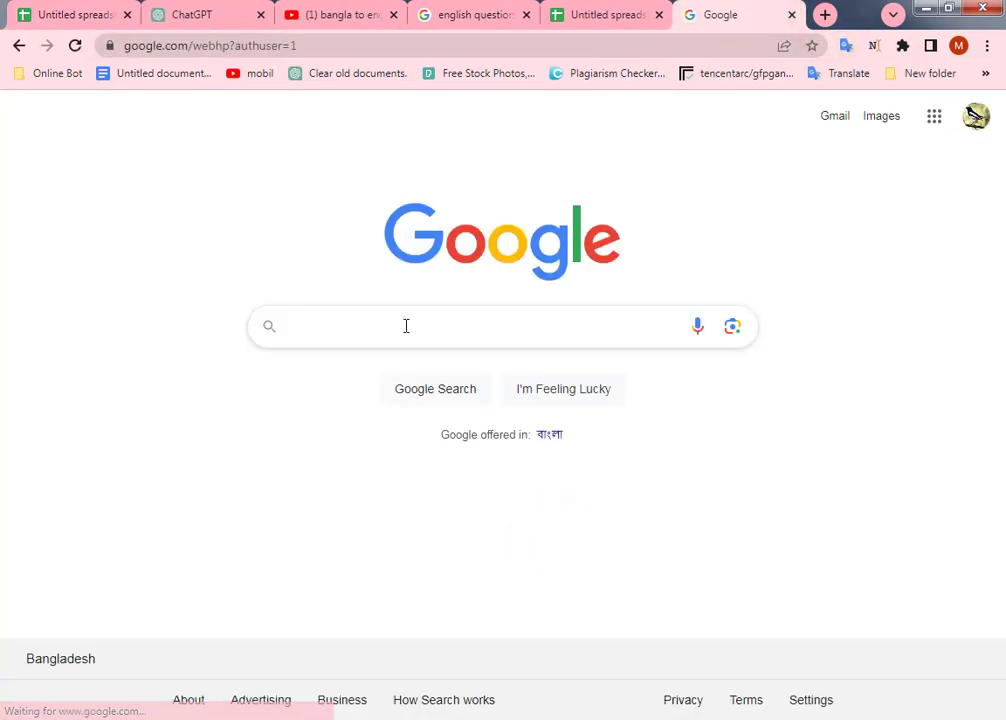
text(google translate)
key(Return)
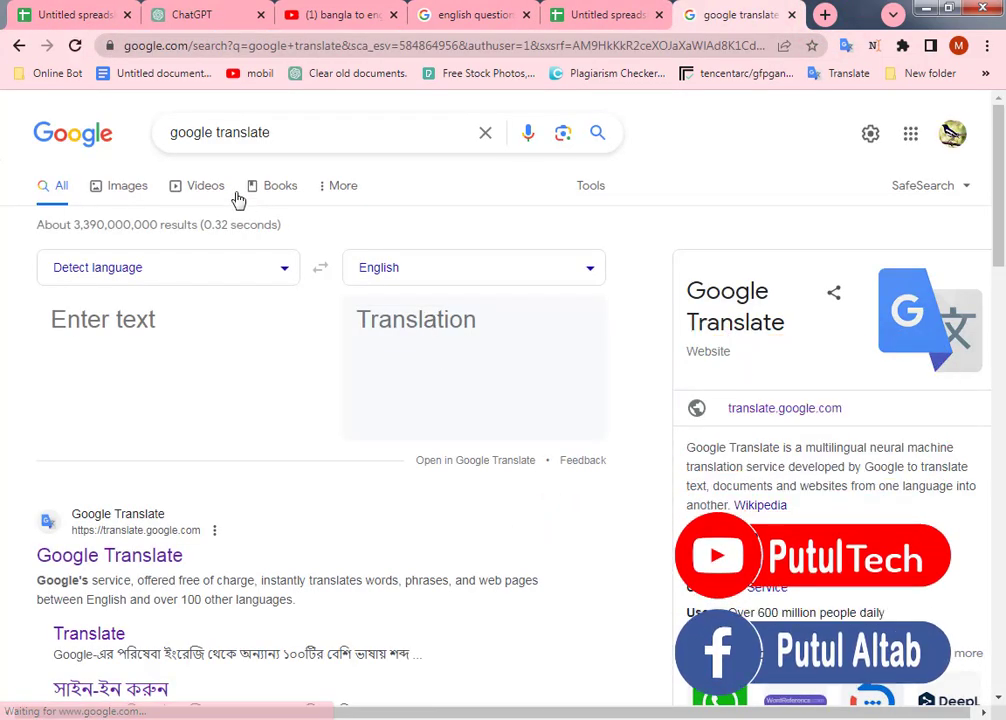
click(163, 557)
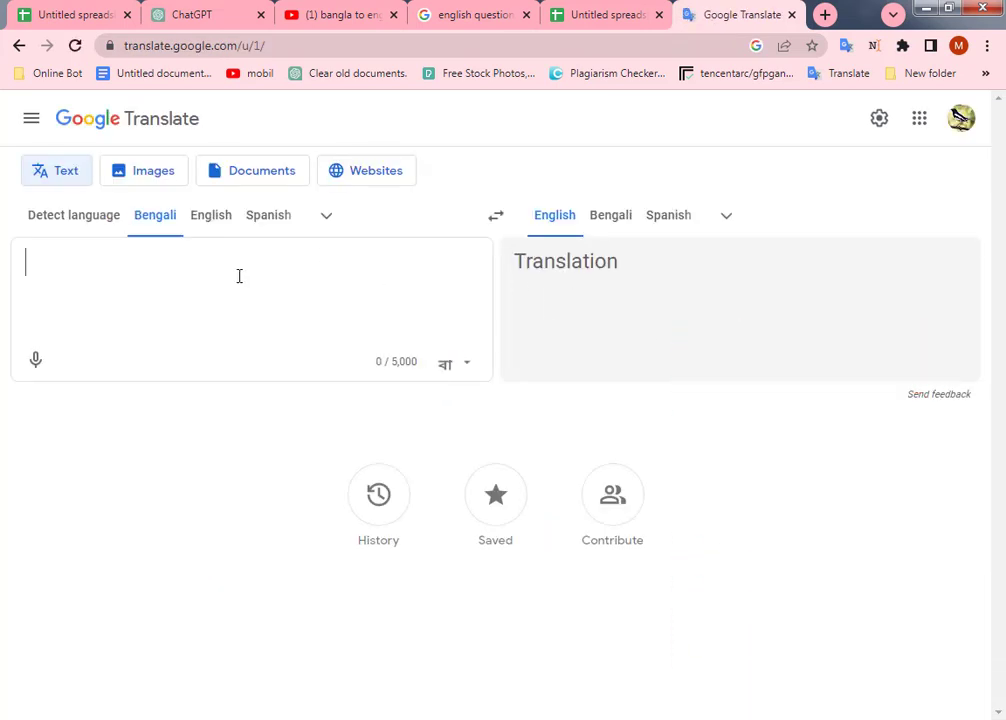
Step: Paste Excel column A's Bengali names into Google Translate and copy the English output (e.g. Salman, Farooq)
click(240, 646)
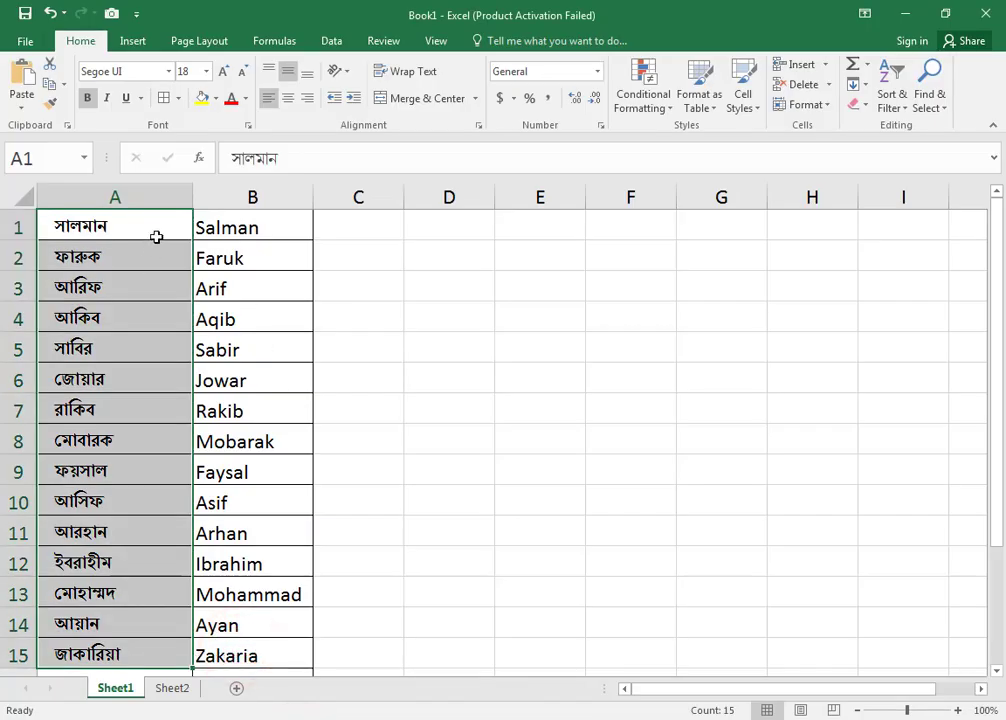
key(ctrl+c)
click(905, 14)
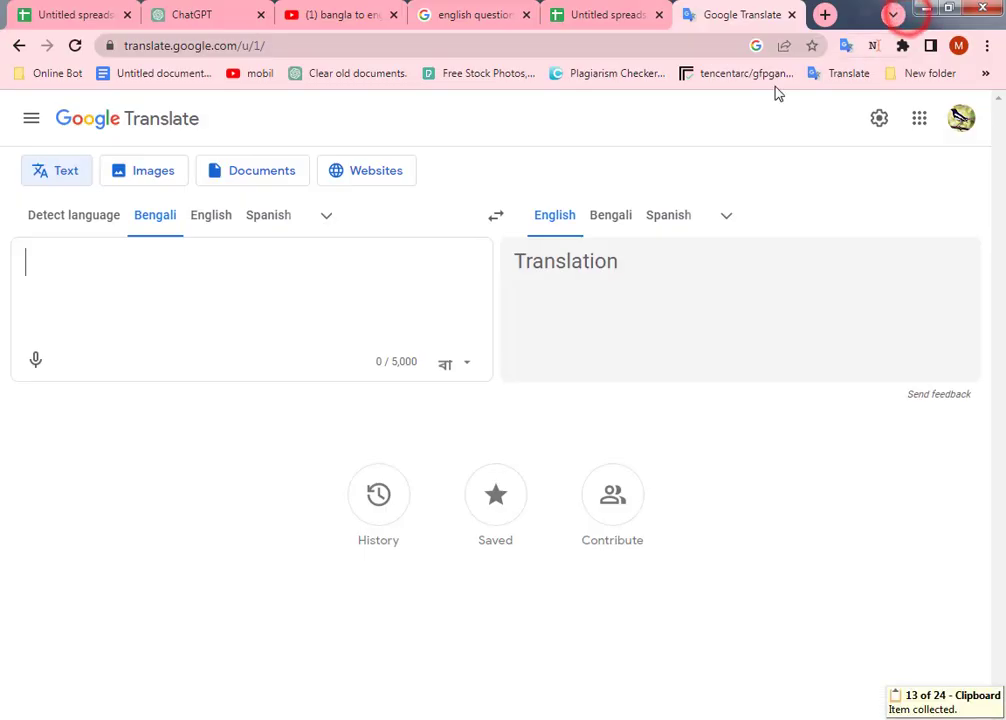
key(ctrl+v)
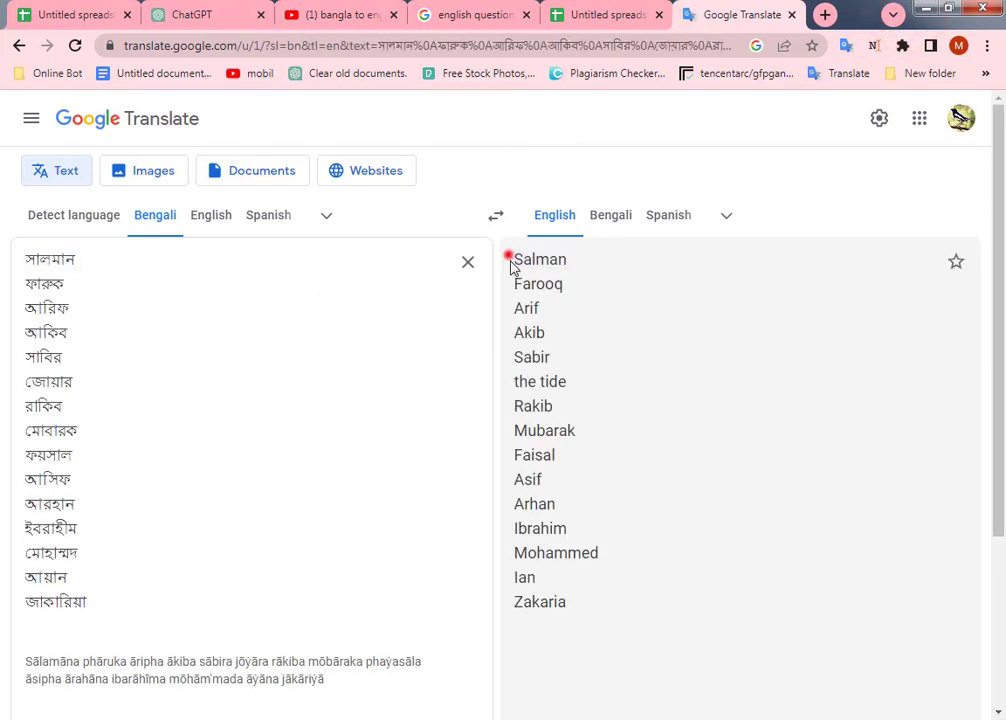
drag(511, 261, 579, 661)
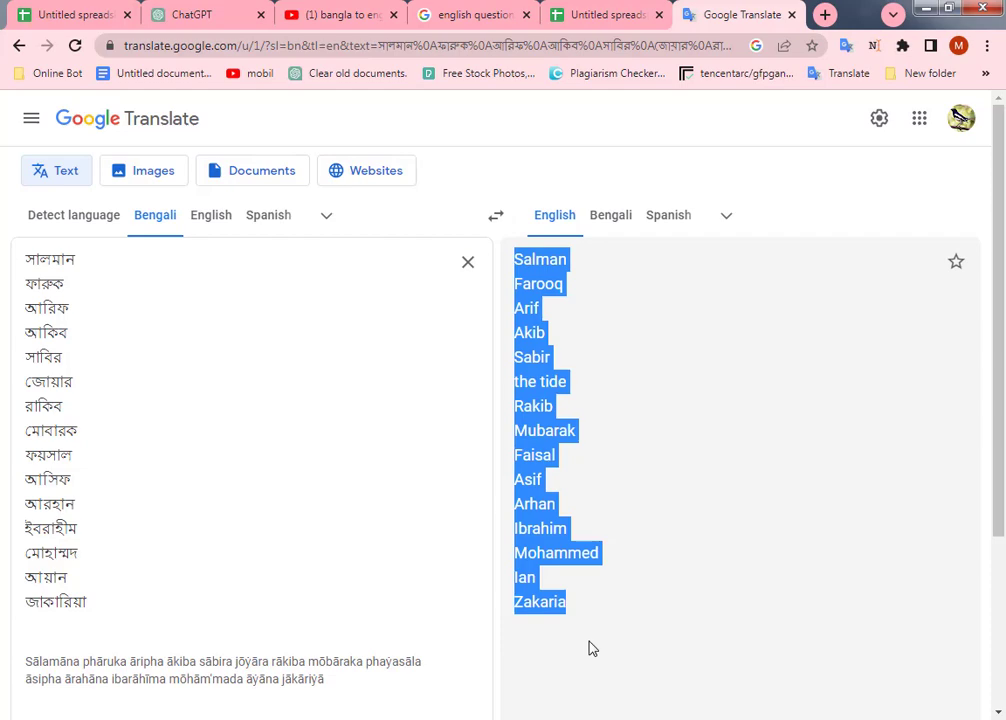
right_click(551, 541)
click(580, 553)
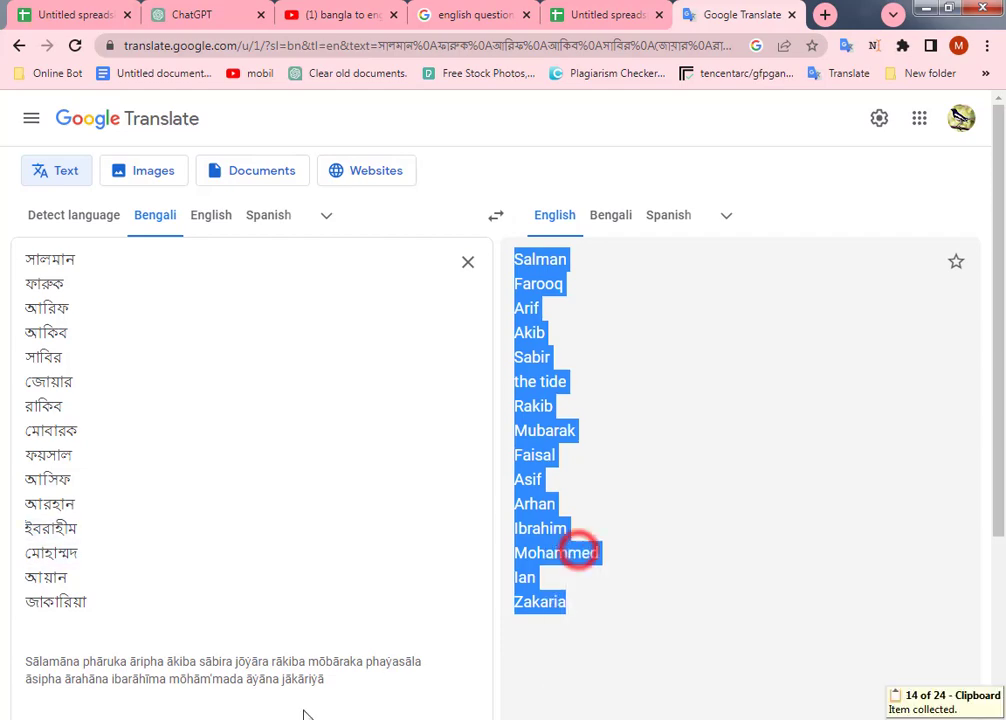
click(290, 716)
Step: Paste the English names into Book1 starting at C1, then clear C6's mistaken 'the tide'
click(258, 632)
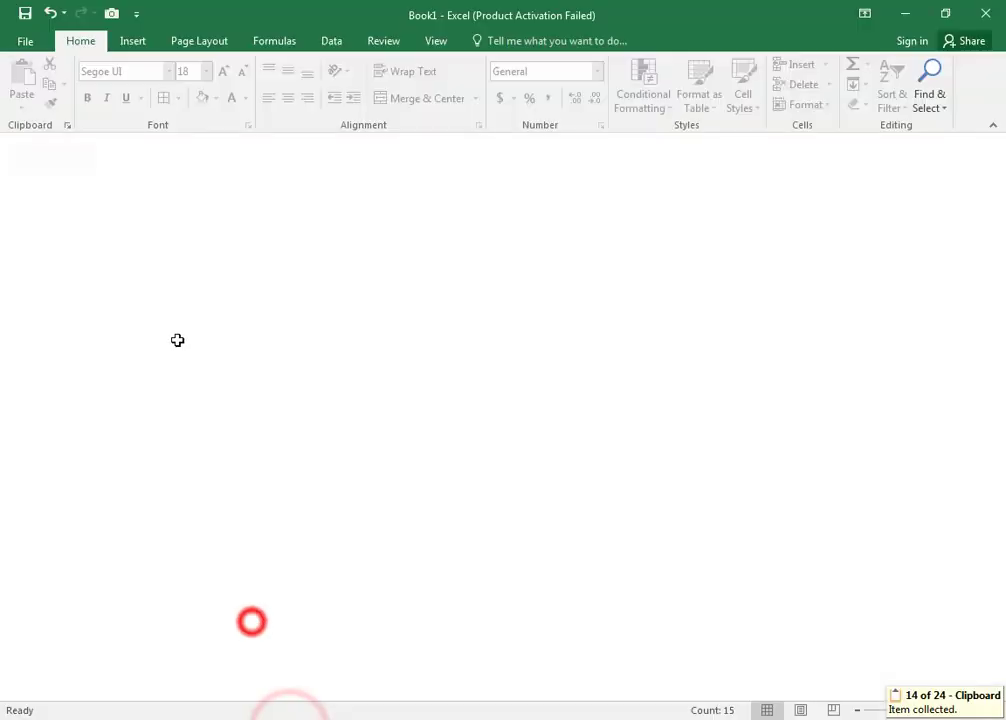
click(362, 228)
key(ctrl+v)
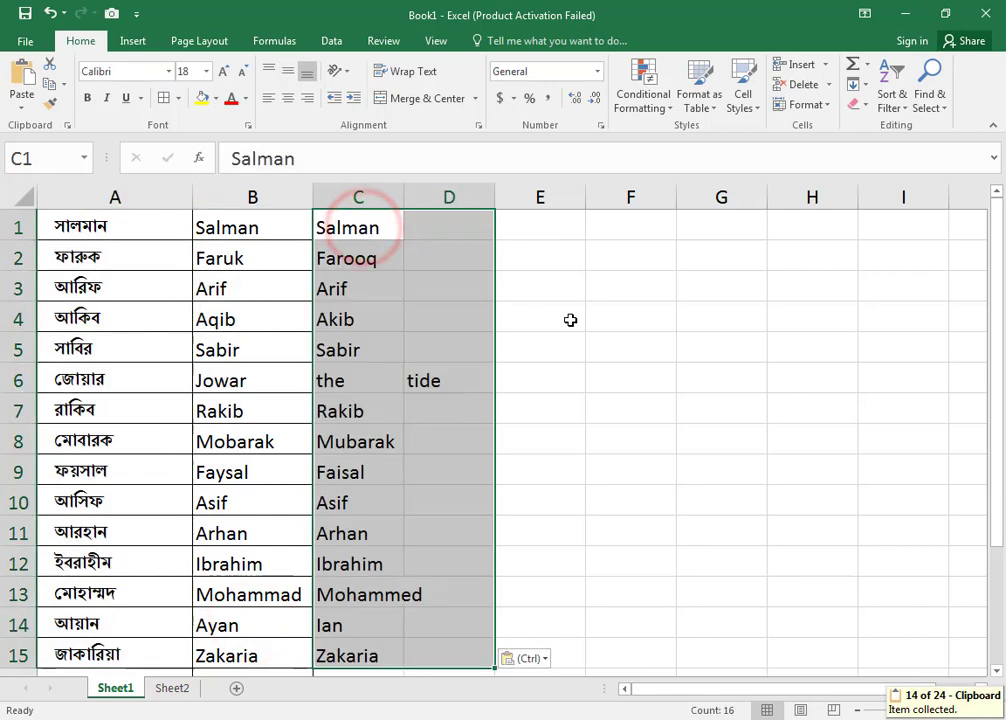
click(370, 380)
key(Delete)
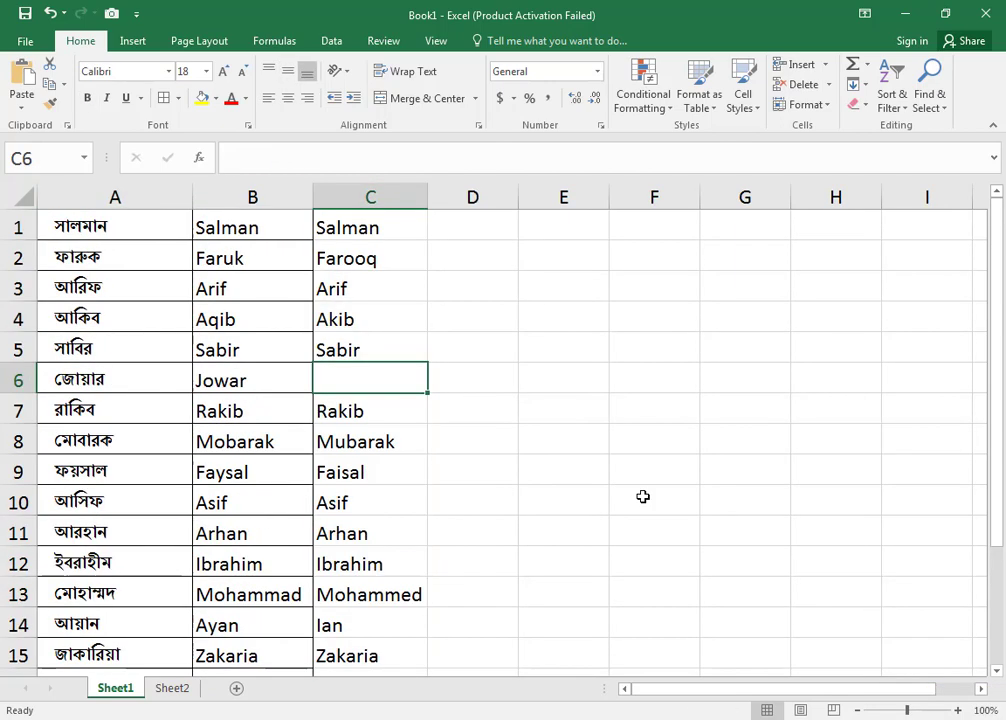